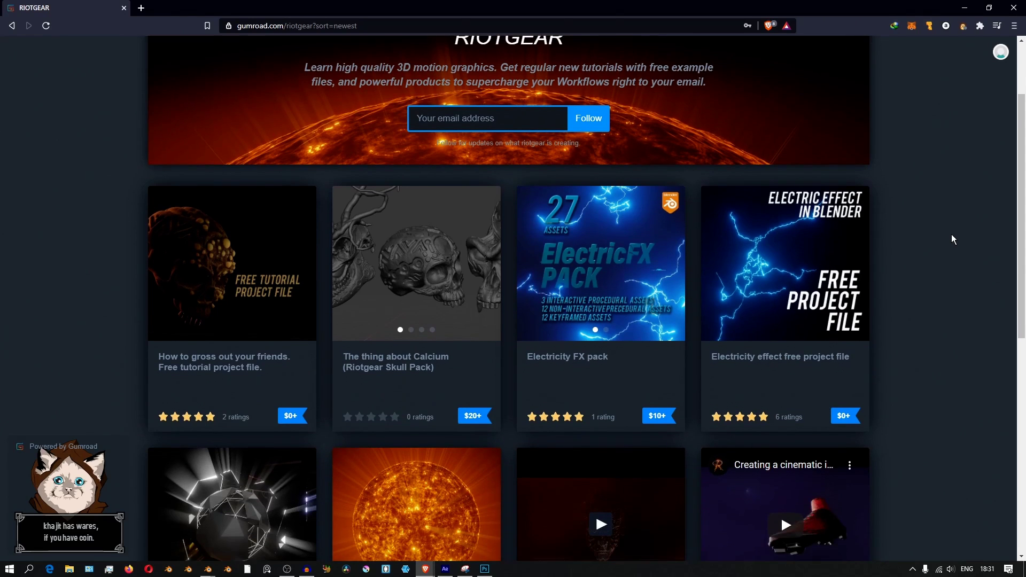
Step: Look through the Riotgear product listings on the Gumroad store page
scroll(951, 235, down, 3)
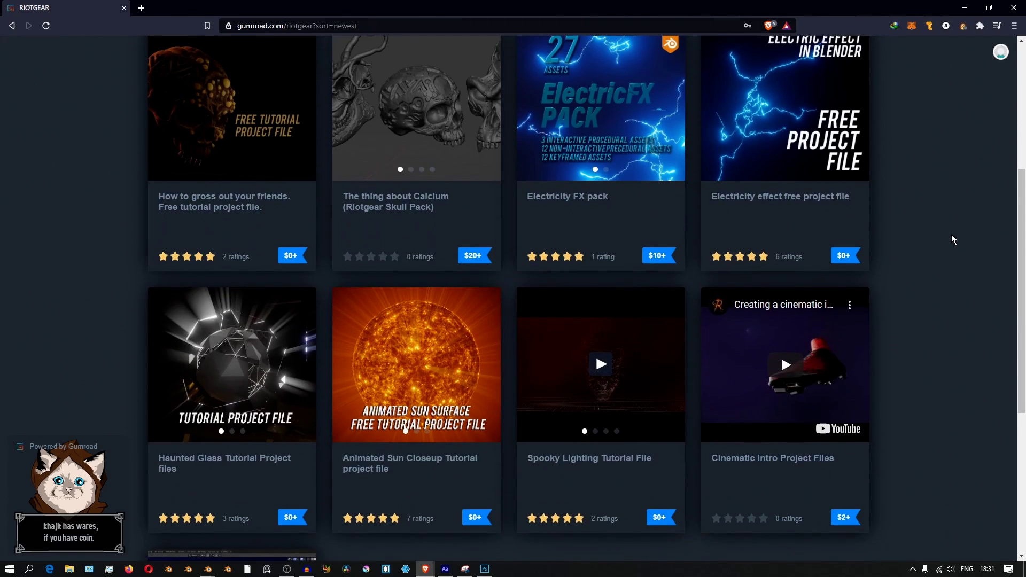
scroll(951, 235, down, 4)
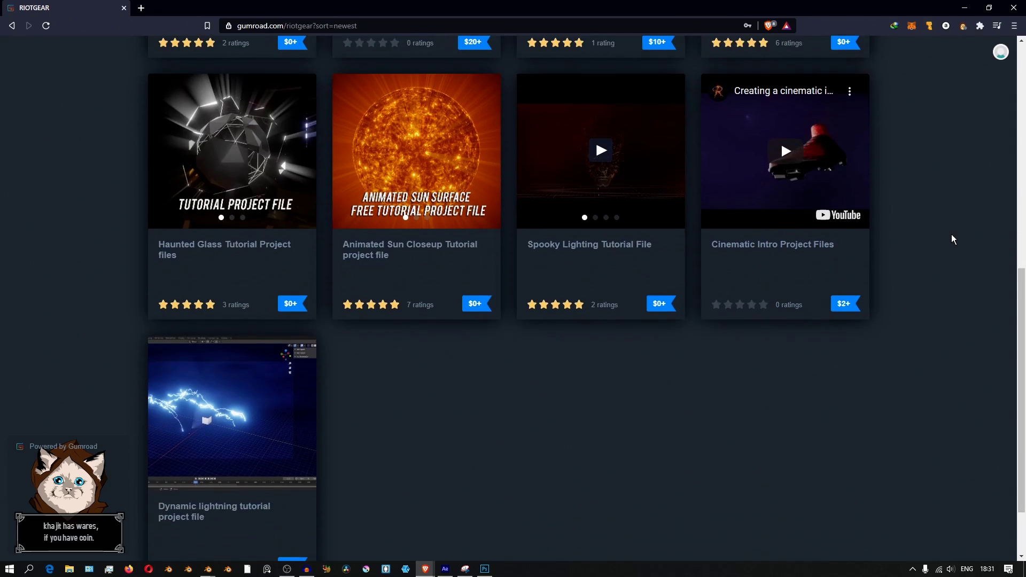
scroll(951, 235, down, 1)
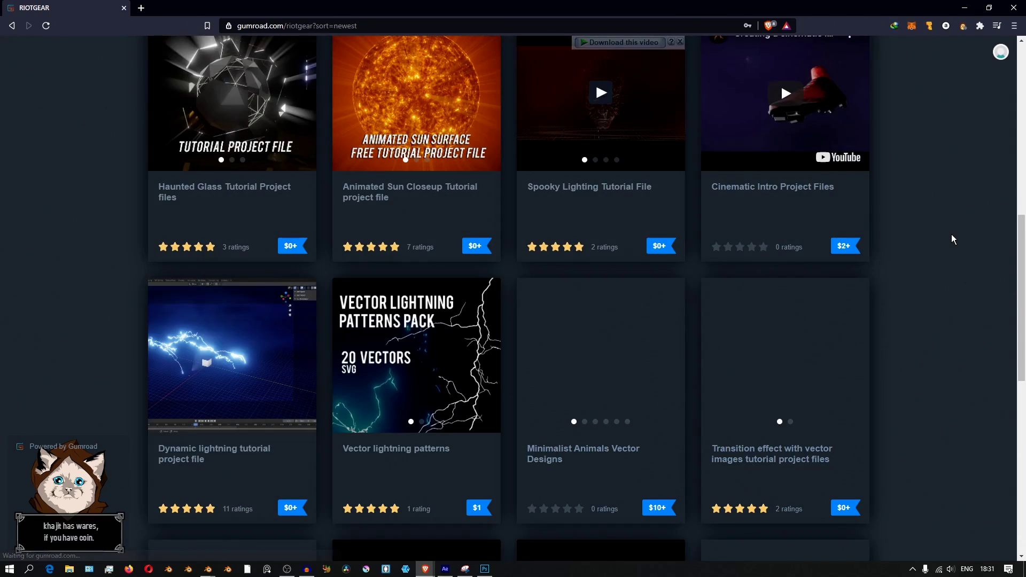
scroll(952, 239, down, 4)
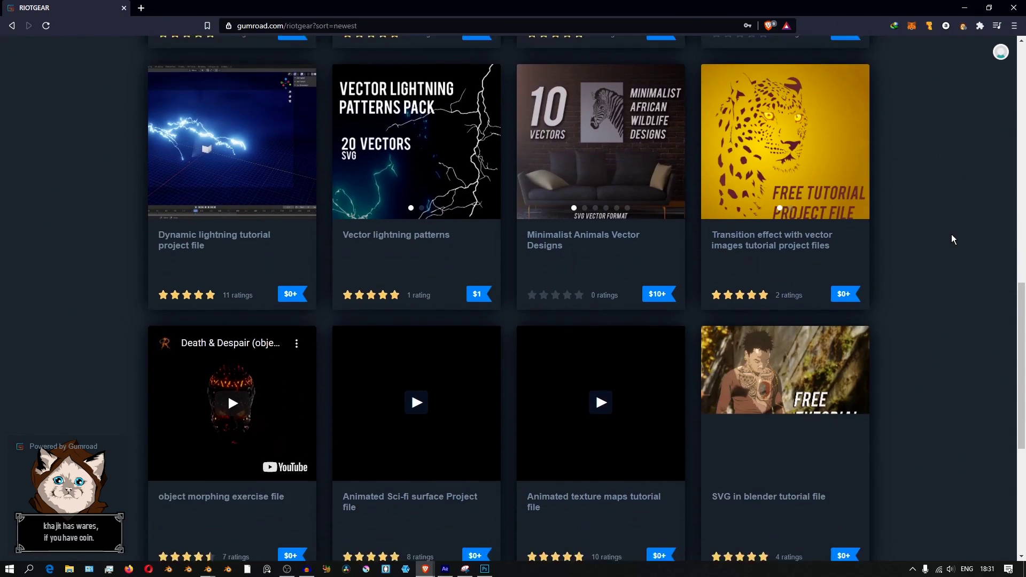
scroll(950, 235, down, 5)
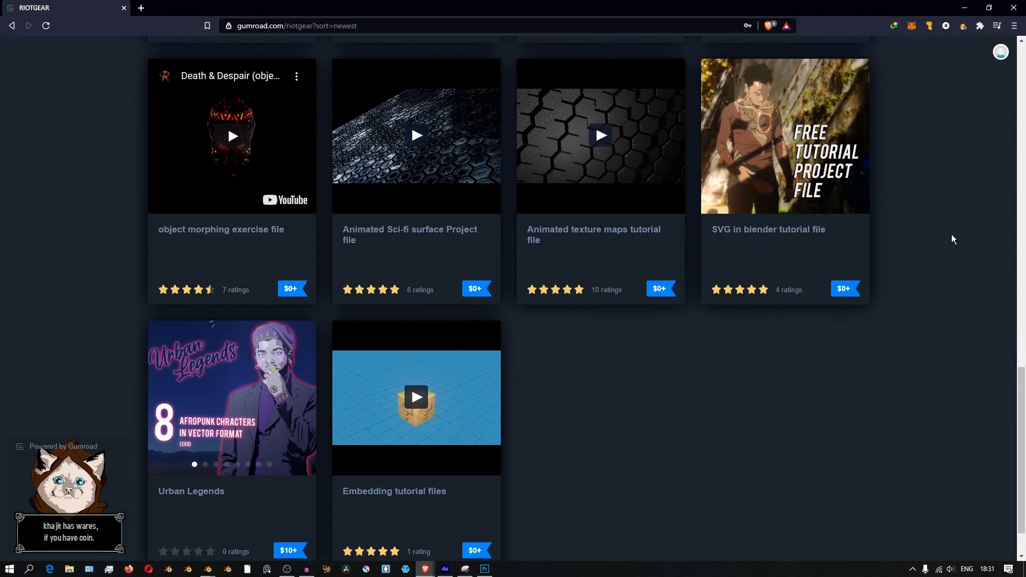
scroll(951, 234, down, 1)
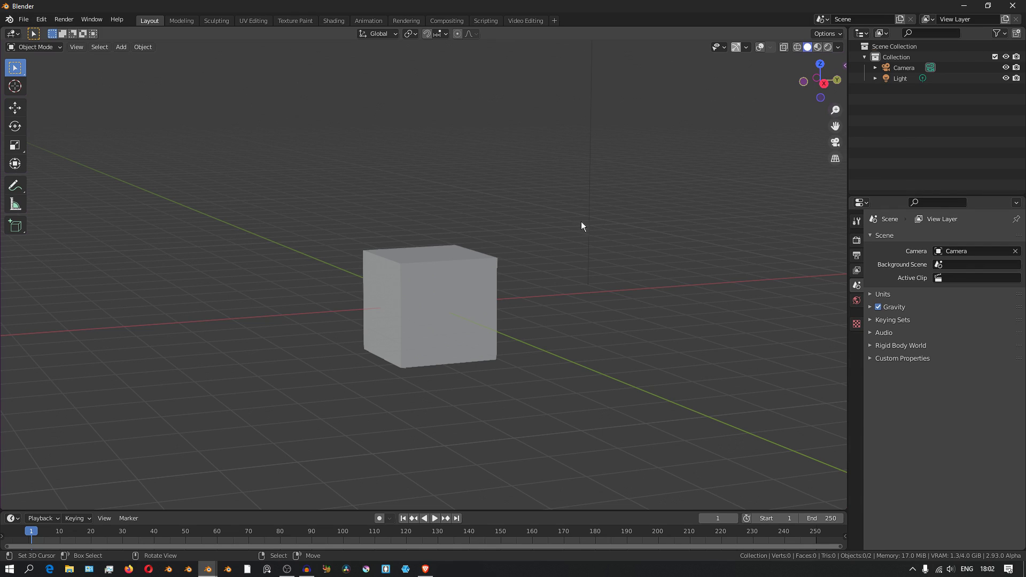
Step: Delete the default cube from the Blender scene
key(x)
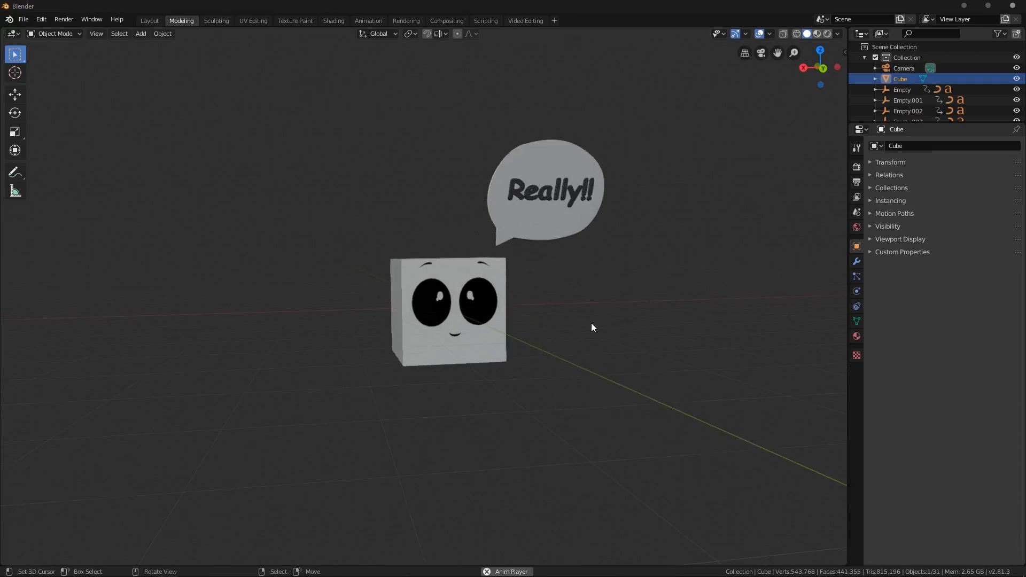
middle_drag(591, 327, 502, 320)
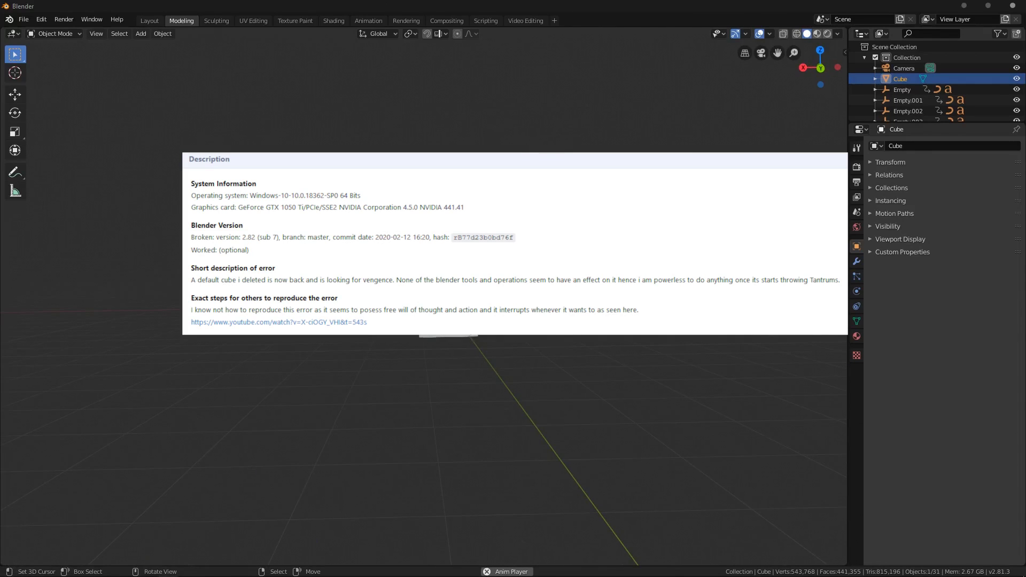
key(Delete)
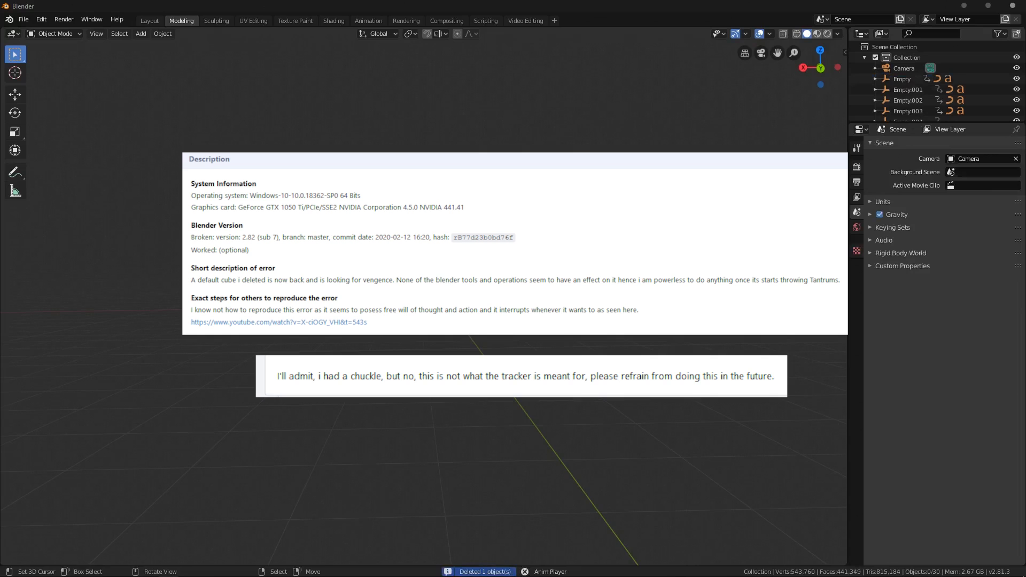
Step: Add a new mesh cube to the scene
key(shift+a)
mouse_move(460, 326)
click(505, 338)
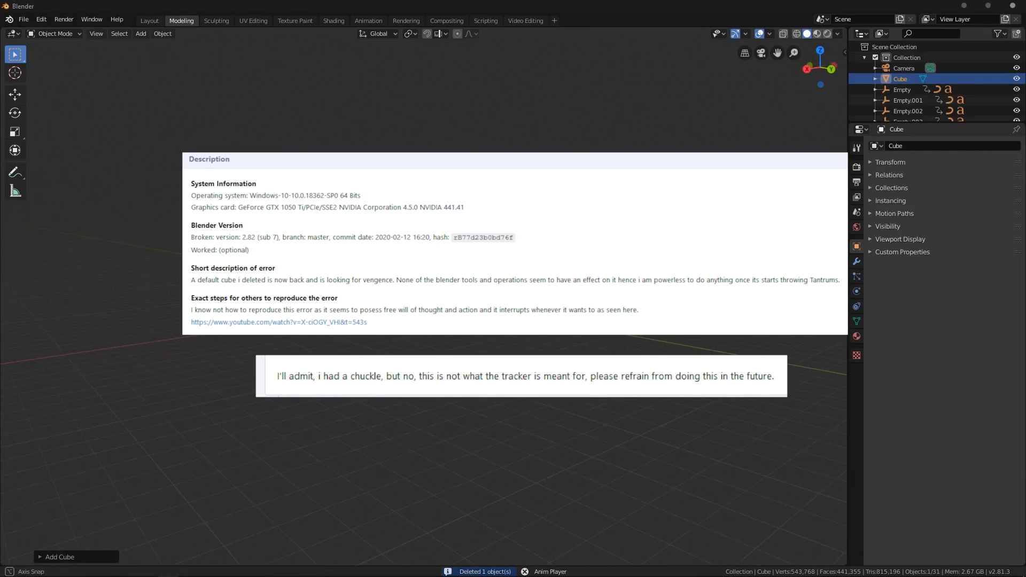
middle_drag(504, 337, 474, 279)
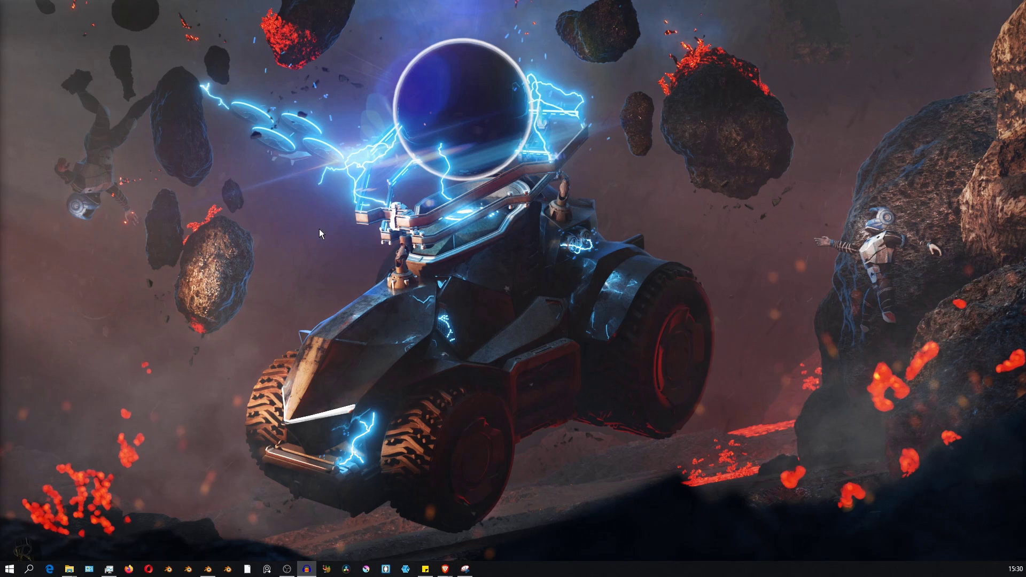
Step: Switch to Blender with the Heat distortion tutorial file, and preview the text animation through to the Shading workspace
click(209, 570)
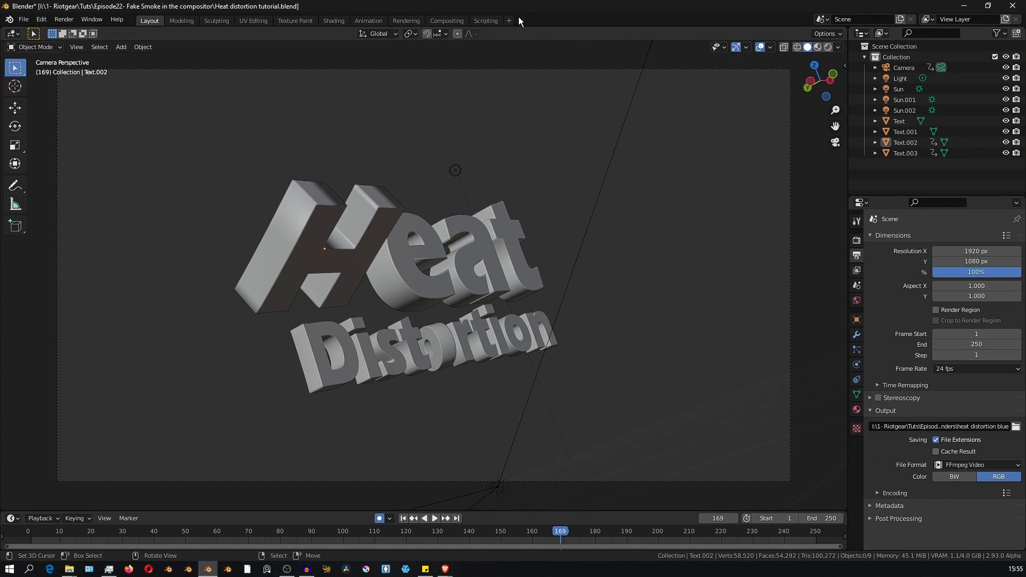
key(space)
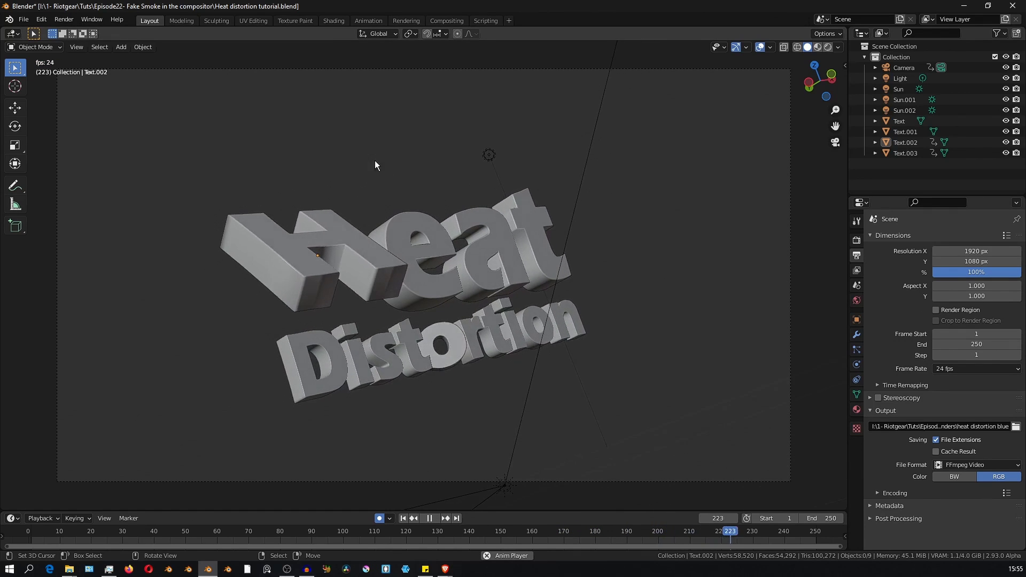
click(331, 20)
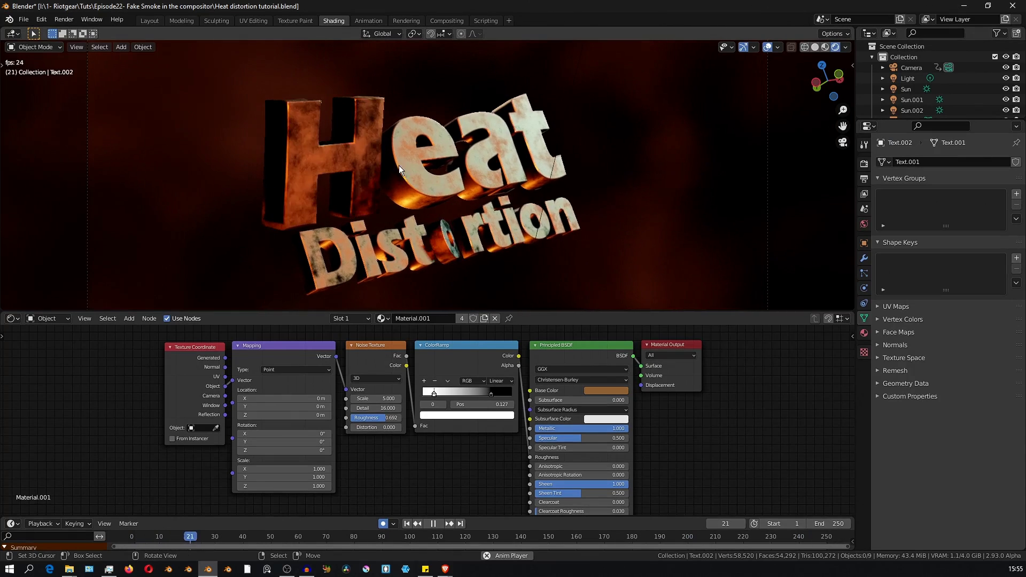
key(space)
Step: Show the World shader nodes and examine the noise-driven Principled Volume setup
click(69, 320)
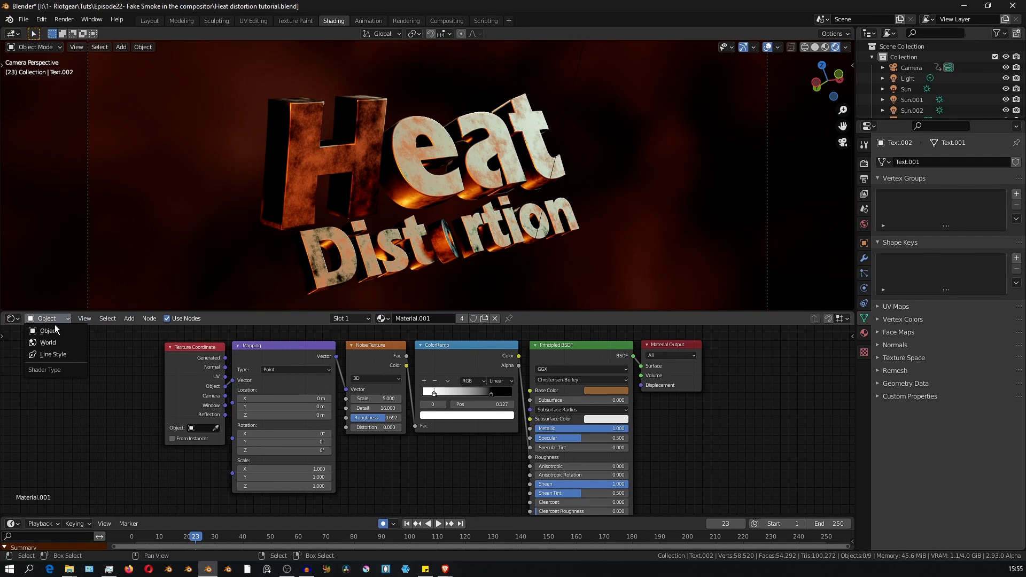
click(45, 341)
key(Home)
scroll(446, 406, up, 2)
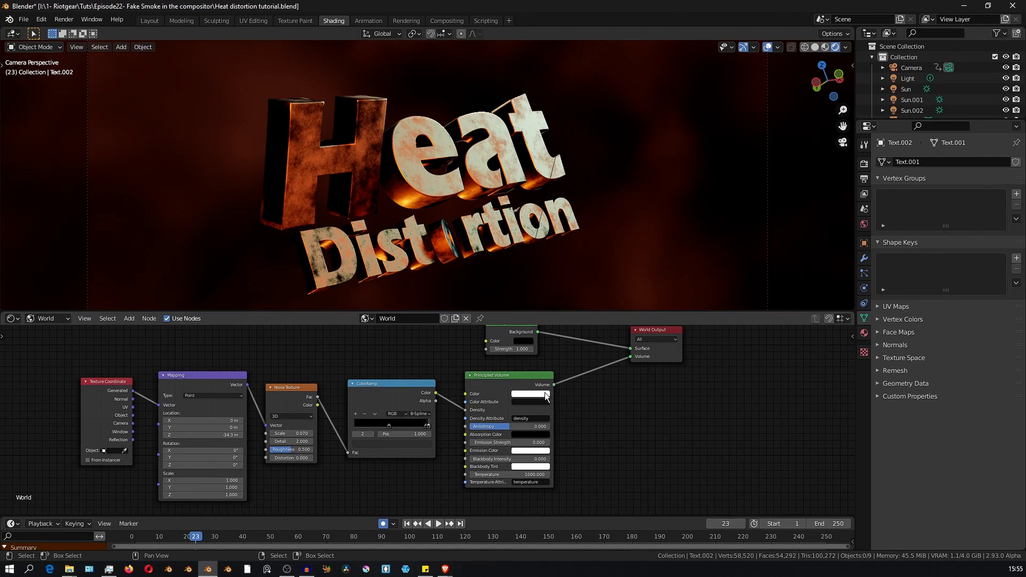
middle_drag(630, 376, 672, 381)
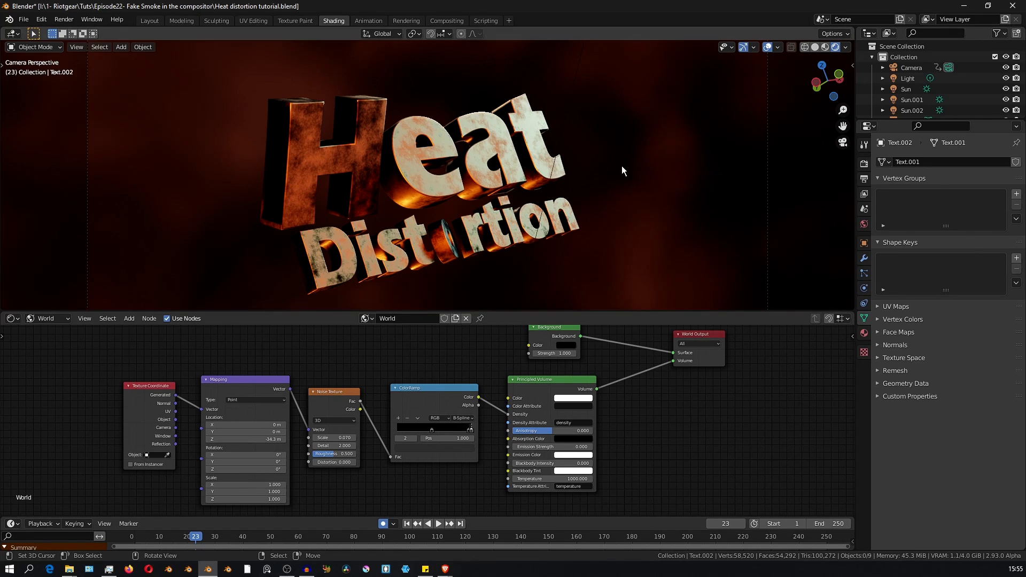
Step: Select the letter H and show its object material nodes in the shader editor
click(296, 160)
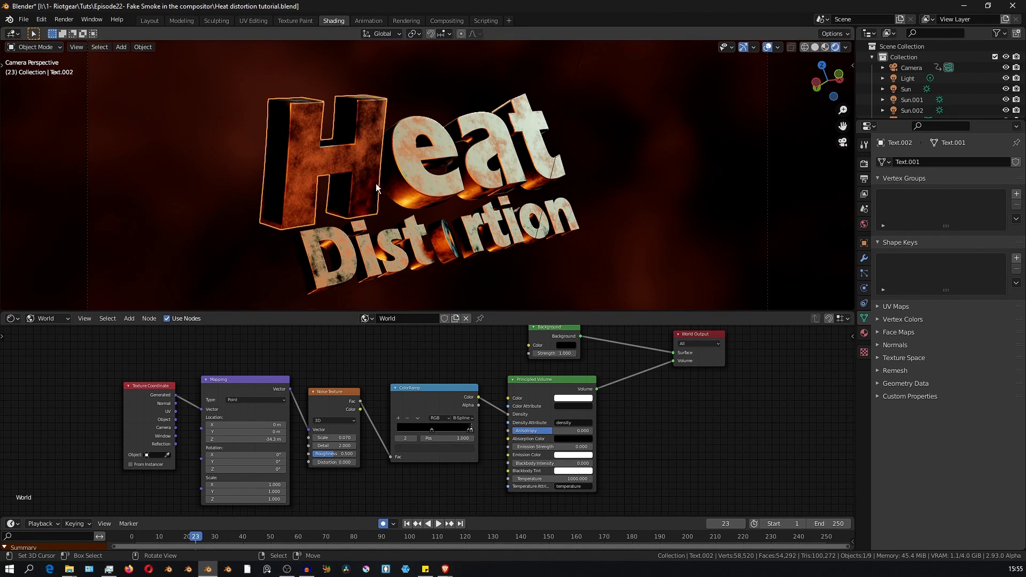
click(47, 318)
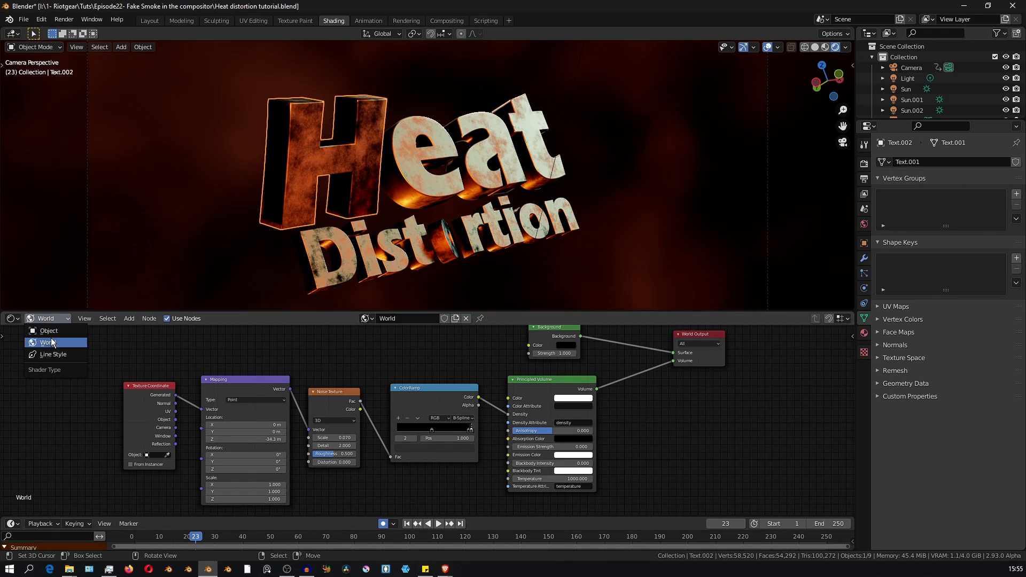
click(48, 331)
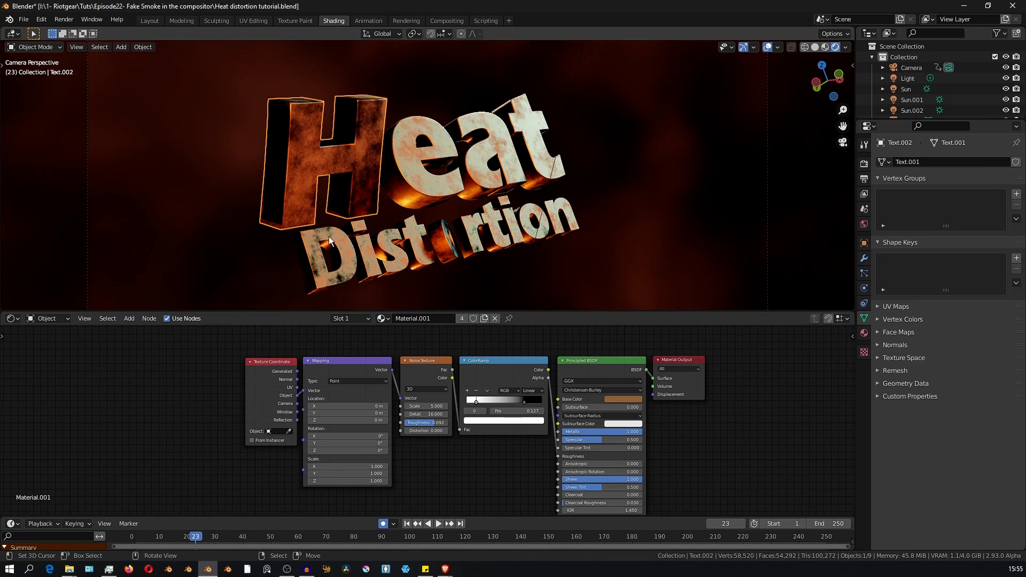
Step: Play the text animation in stretches and examine the rendered letters and glow as they rotate
key(space)
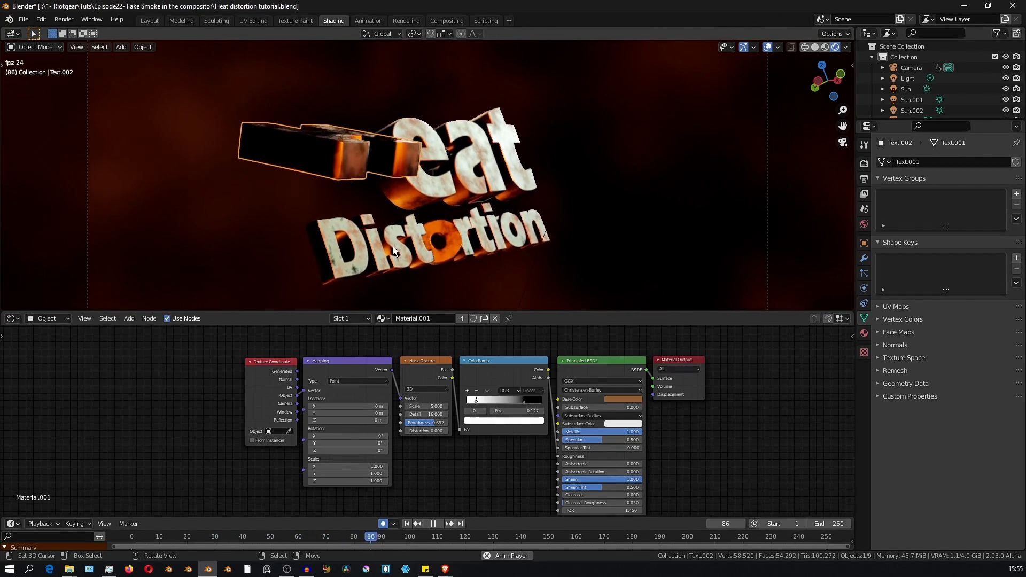
key(space)
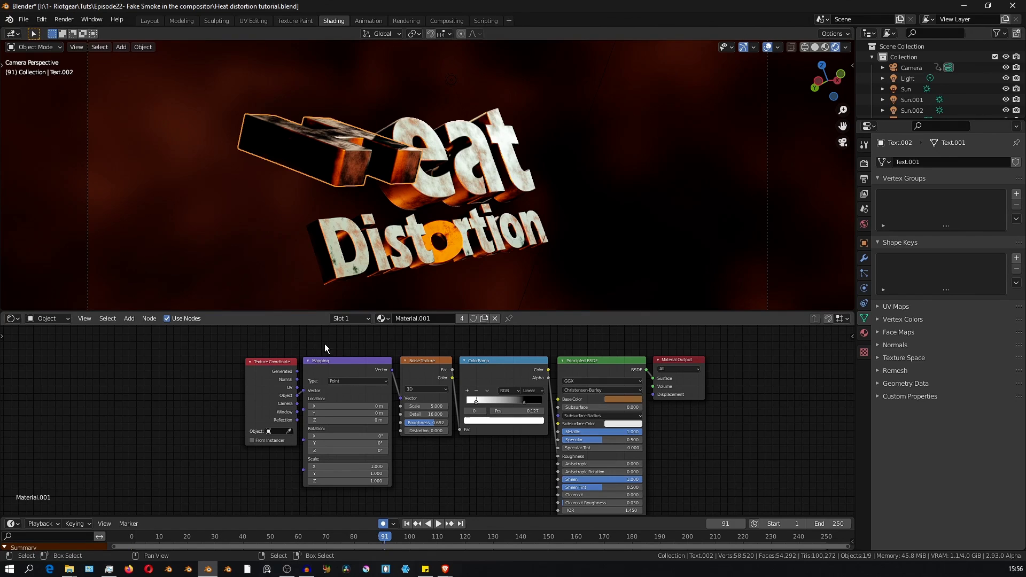
key(space)
key(space)
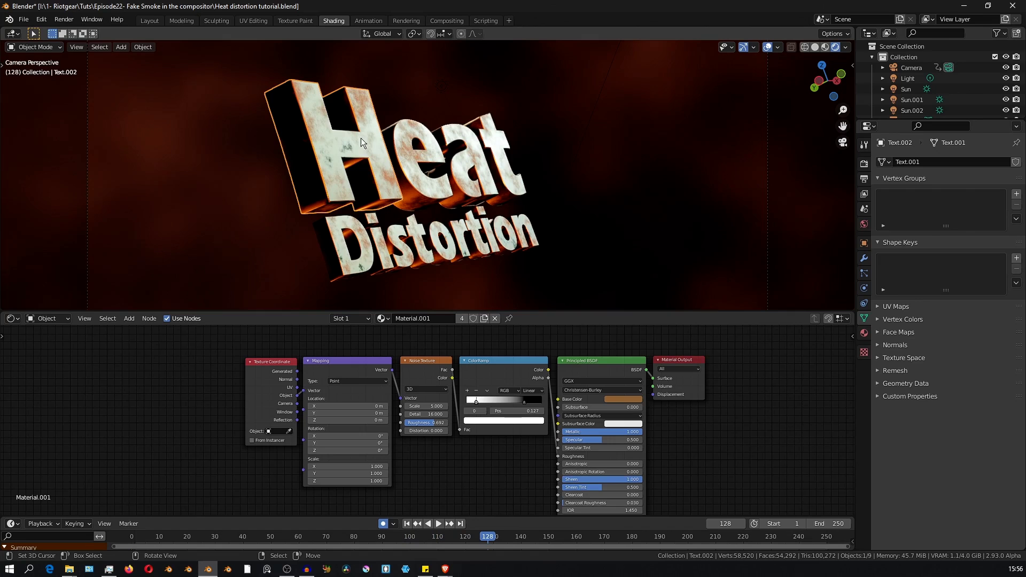
key(space)
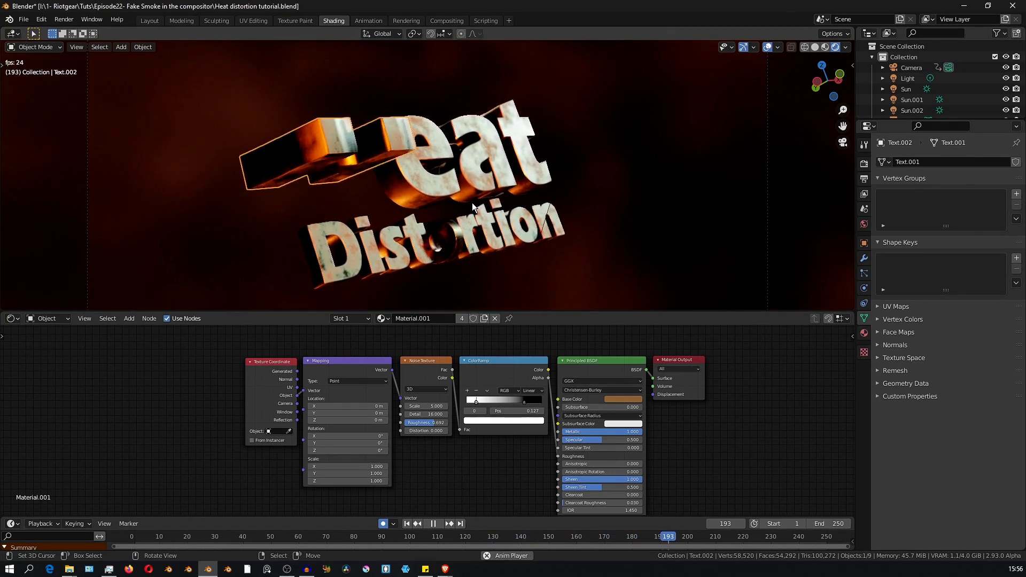
key(space)
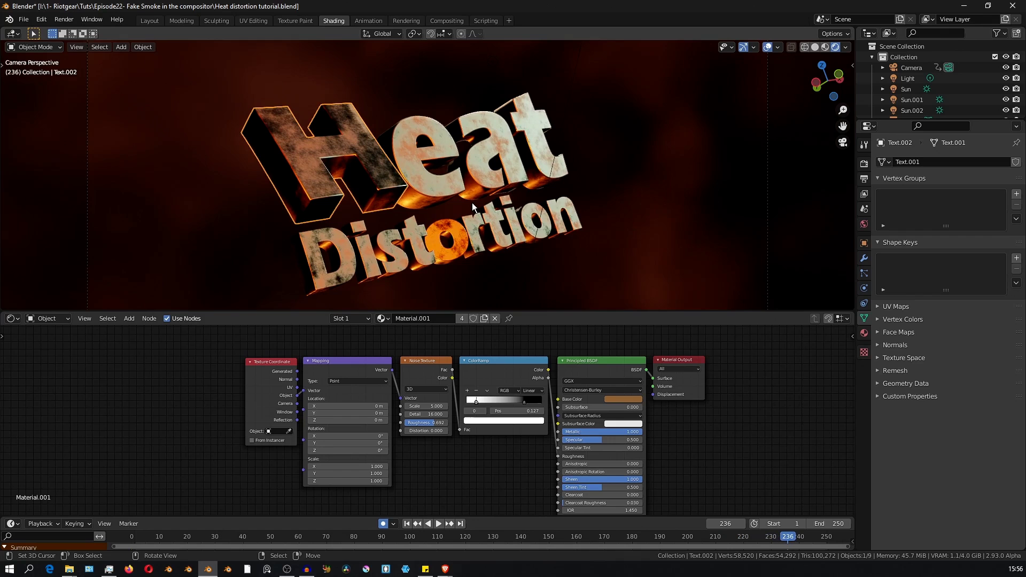
key(shift+Right)
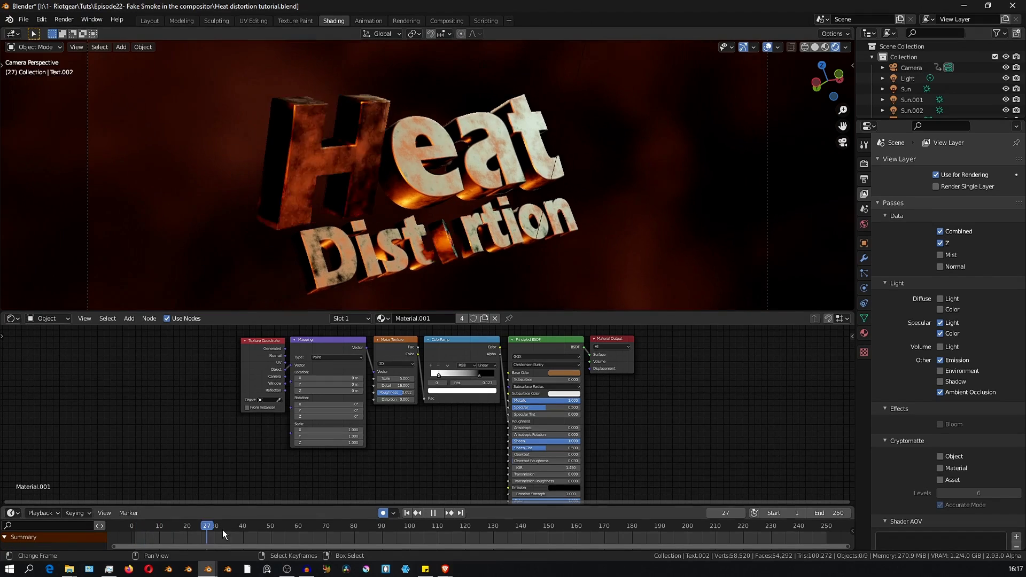
Step: Go to frame 123, render it as a still image and close the render window
drag(222, 530, 473, 543)
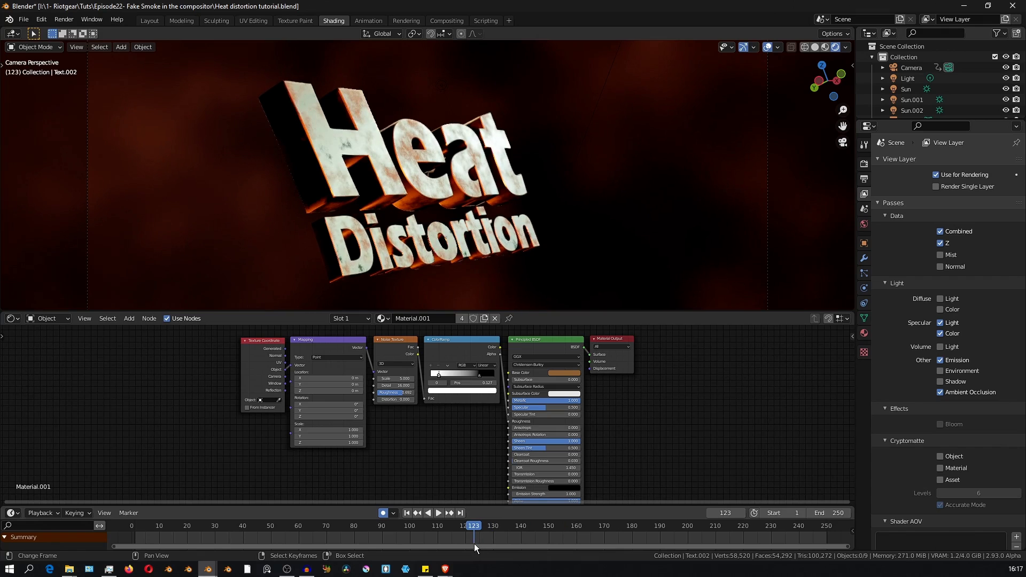
click(64, 20)
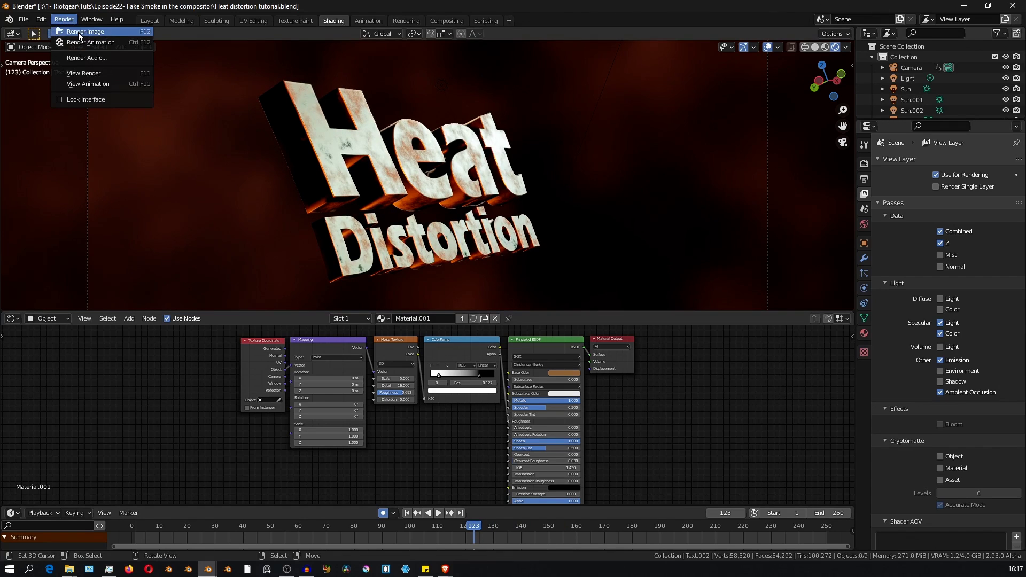
click(78, 32)
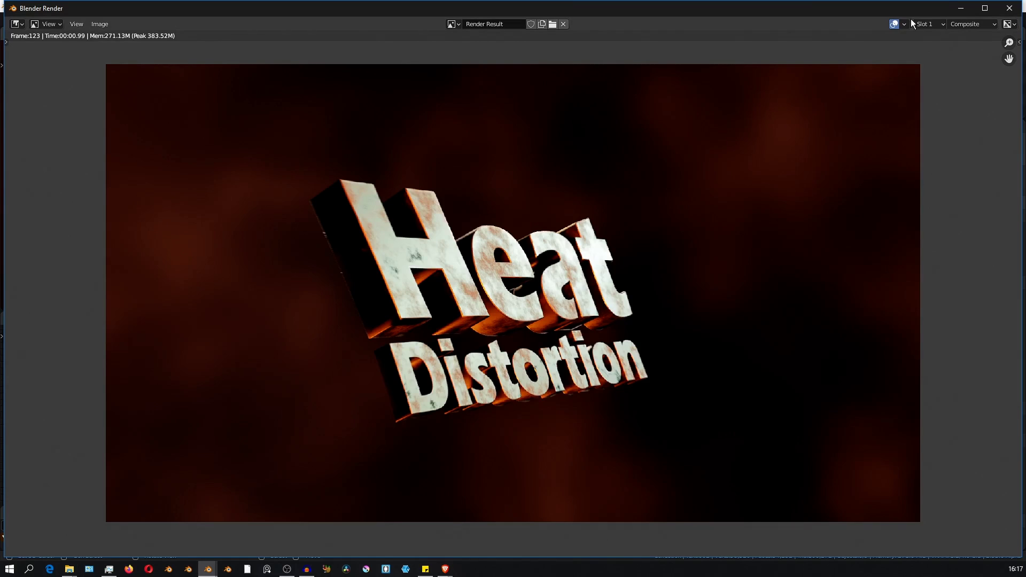
click(1008, 8)
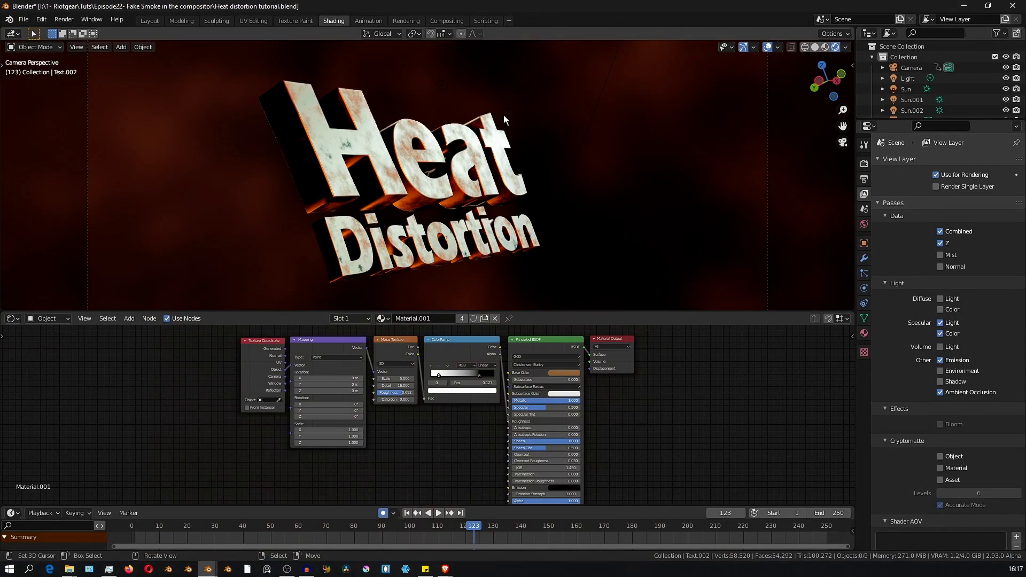
Step: In the Compositing workspace, add a Sun Beams node and connect the Render Layers Image output to its Image input
click(438, 20)
scroll(203, 398, up, 3)
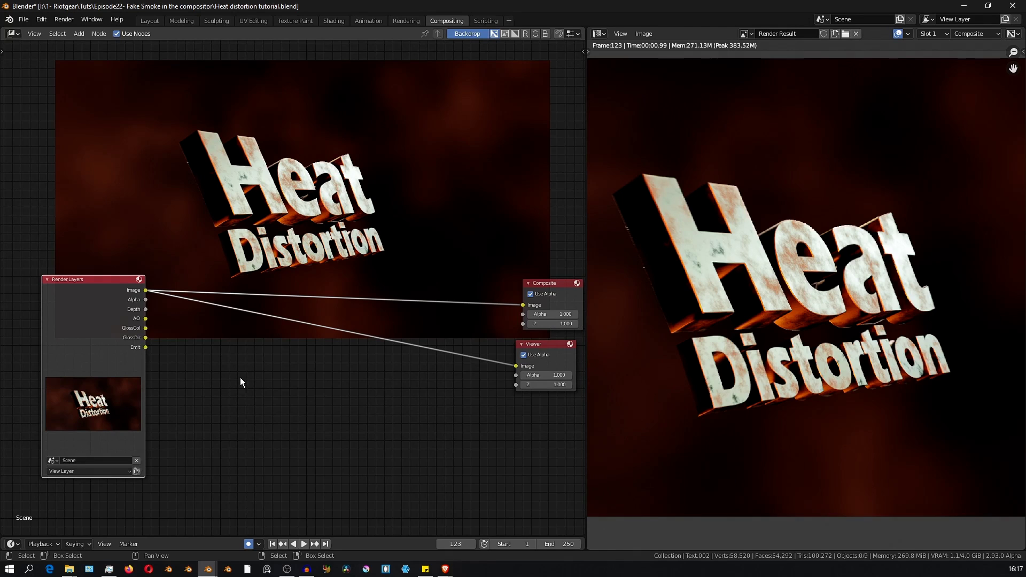
key(shift+a)
mouse_move(253, 374)
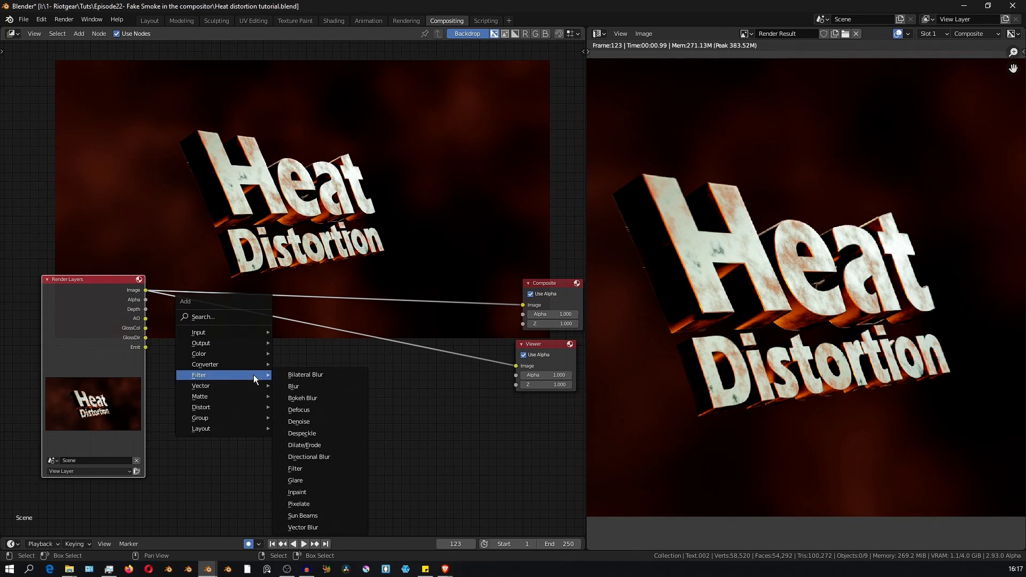
click(308, 506)
click(213, 351)
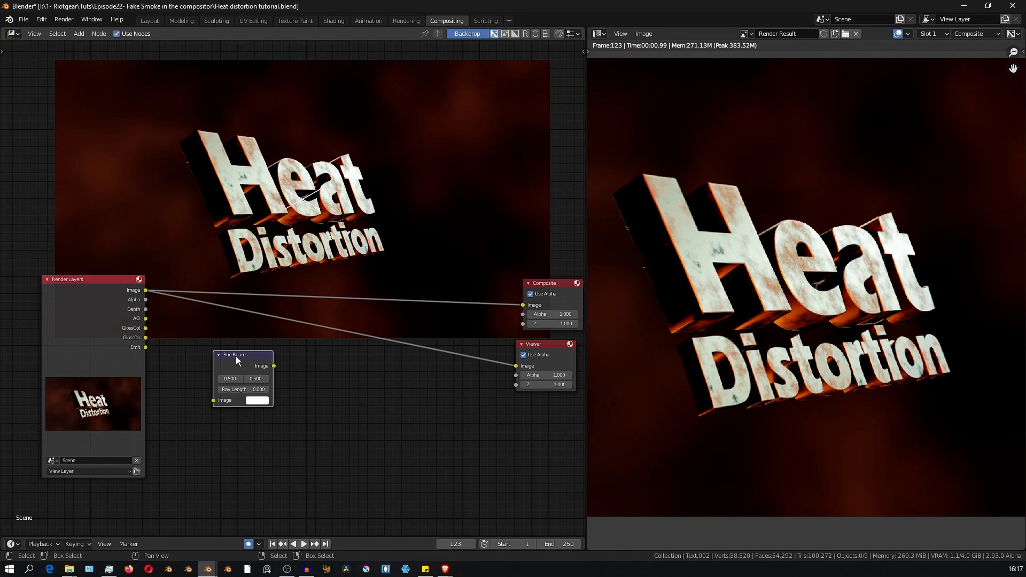
drag(236, 356, 219, 351)
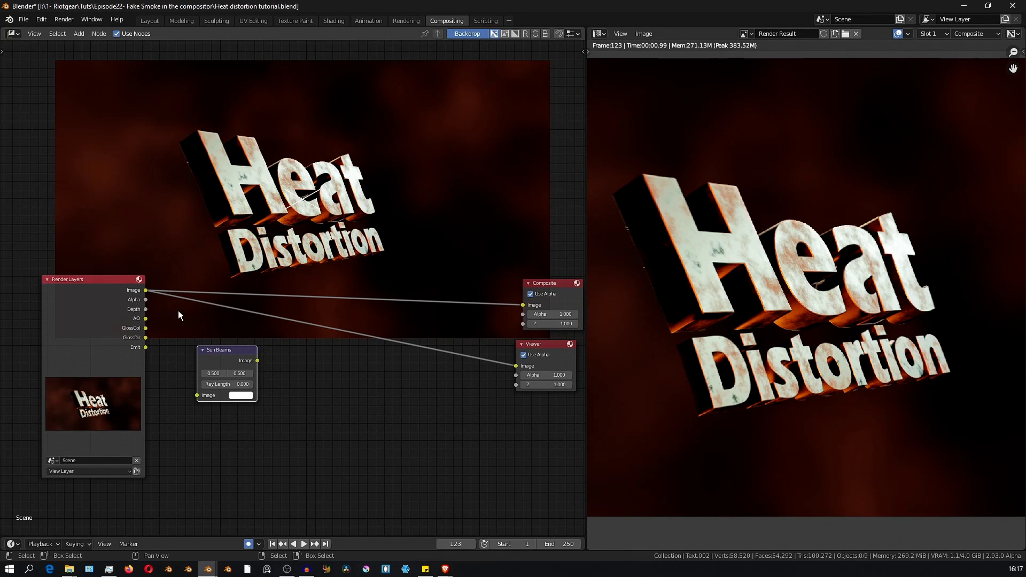
drag(146, 291, 196, 395)
middle_drag(268, 437, 238, 438)
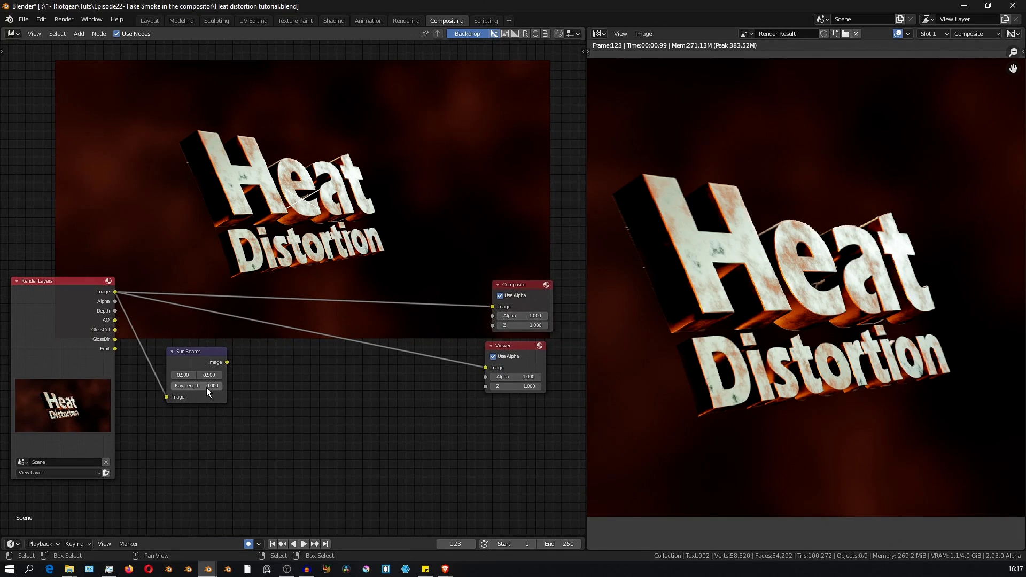
Step: Set the Sun Beams ray length to 0.100 and send the node's output to the Viewer
drag(206, 385, 214, 385)
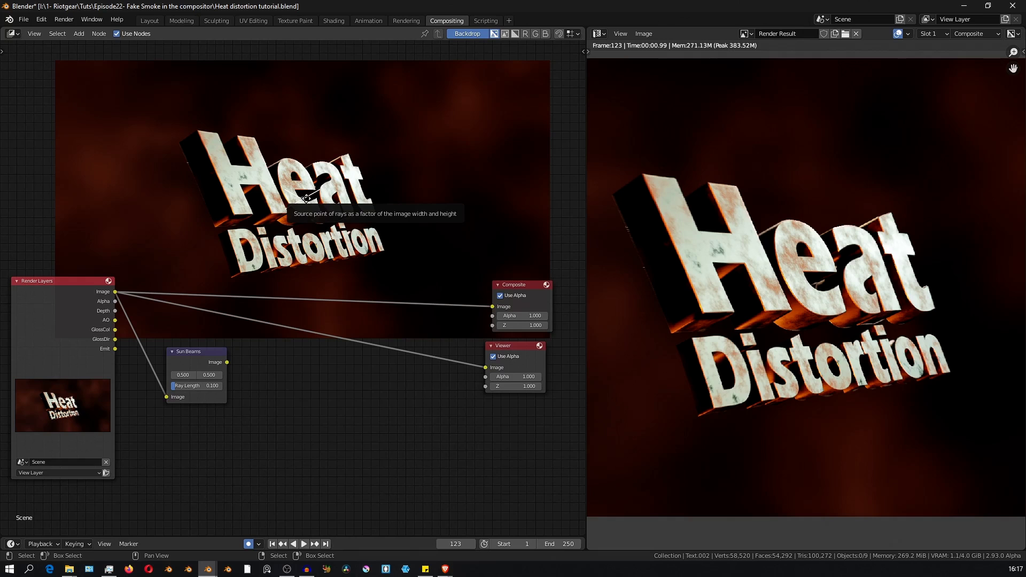
drag(302, 197, 295, 147)
ctrl+shift+click(201, 363)
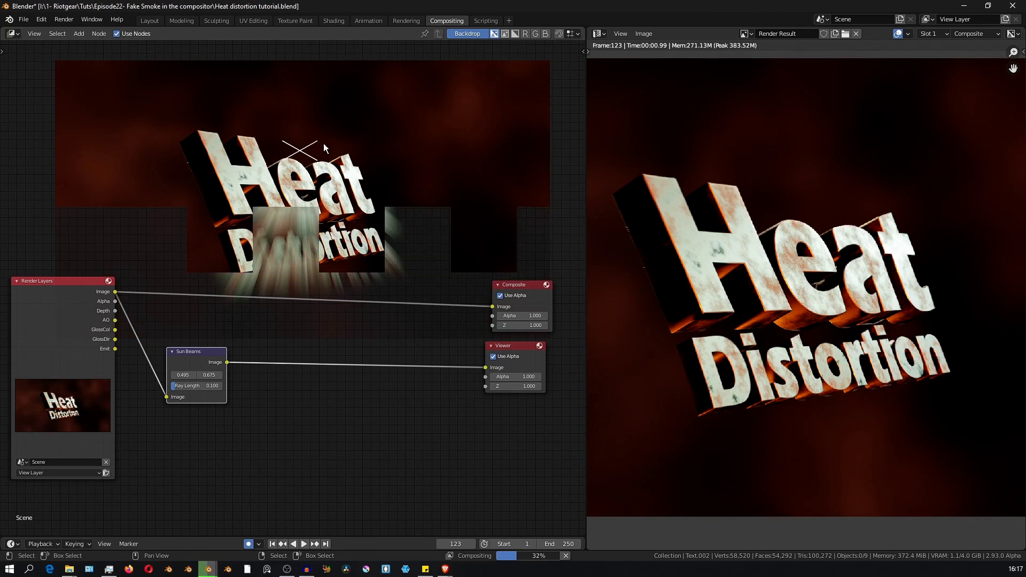
Step: Move the Sun Beams source point far below the image, to about 1.275 and -4.261
drag(300, 150, 306, 418)
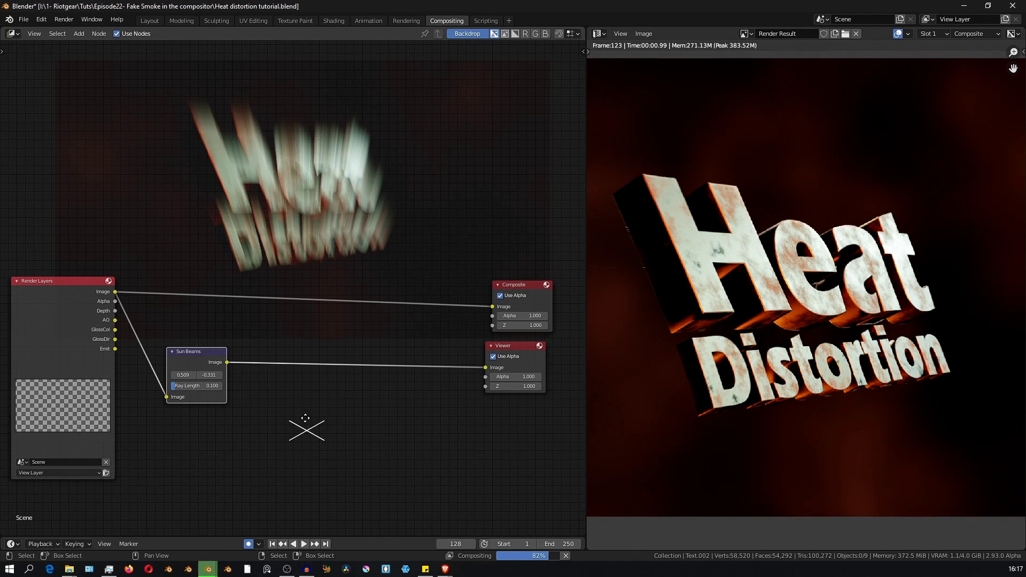
key(v)
key(v)
key(v)
key(v)
key(v)
key(v)
key(v)
key(v)
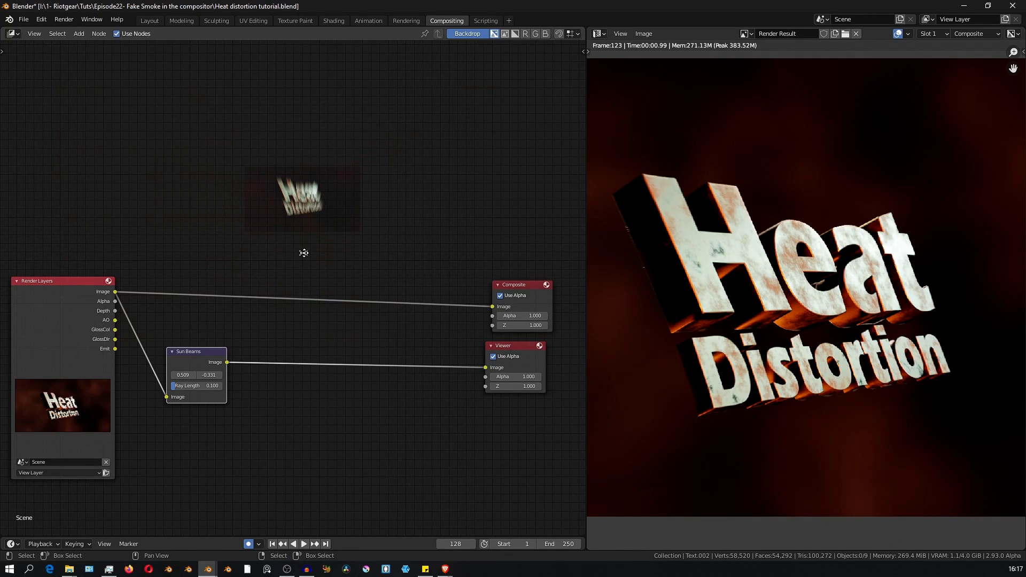
drag(303, 252, 316, 510)
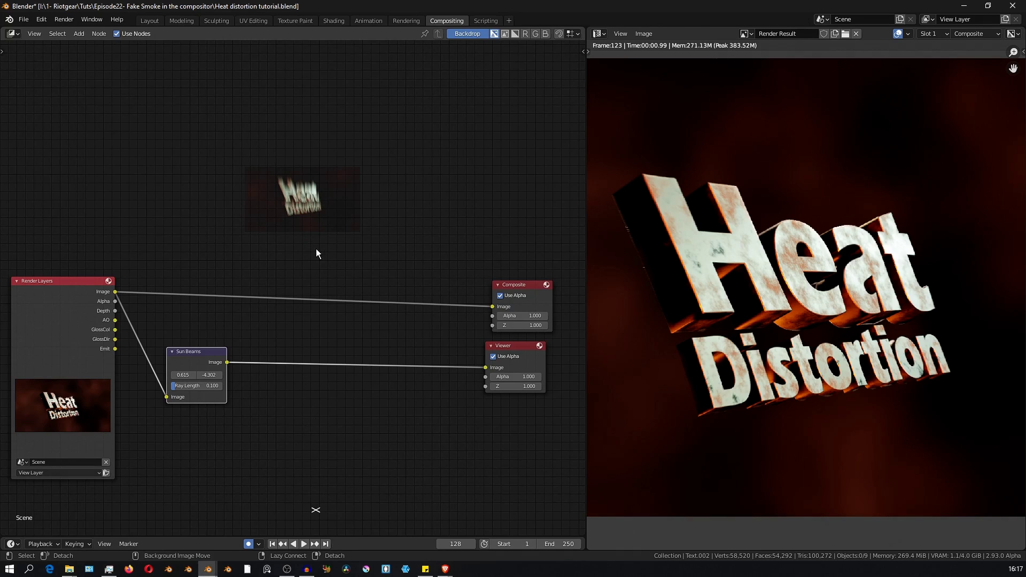
drag(316, 510, 385, 505)
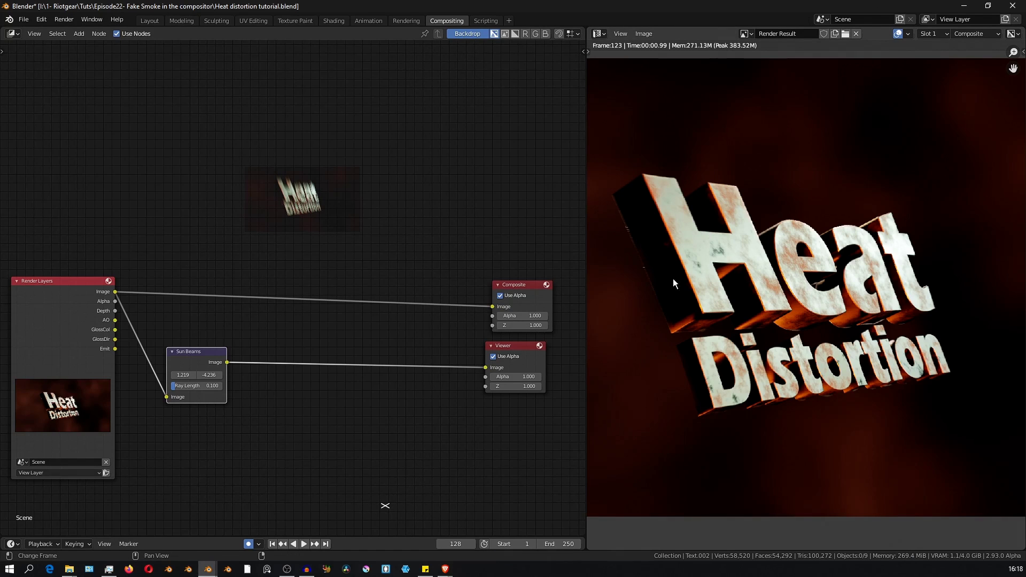
drag(384, 505, 390, 507)
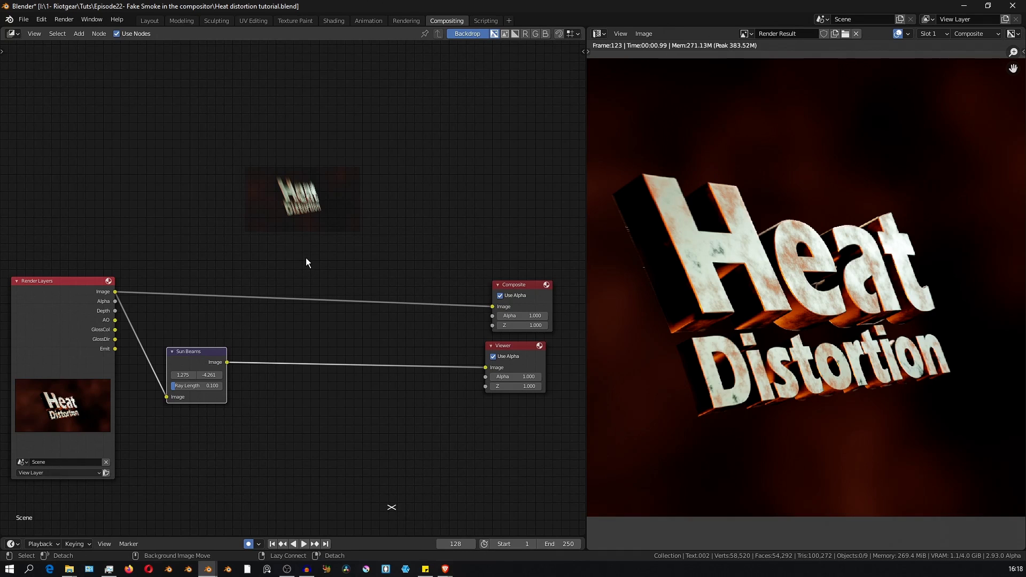
Step: Insert a Mix node between Render Layers and Composite and connect the Sun Beams output to its second Image input
key(alt+v)
key(alt+v)
key(alt+v)
key(alt+v)
key(alt+v)
key(alt+v)
key(alt+v)
key(alt+v)
key(alt+v)
key(alt+v)
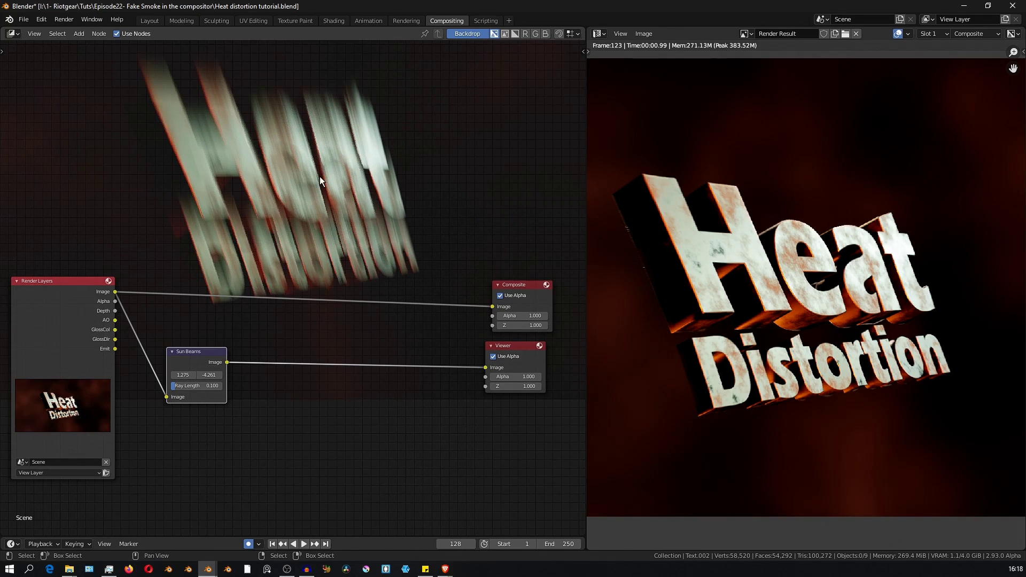
middle_drag(245, 410, 275, 383)
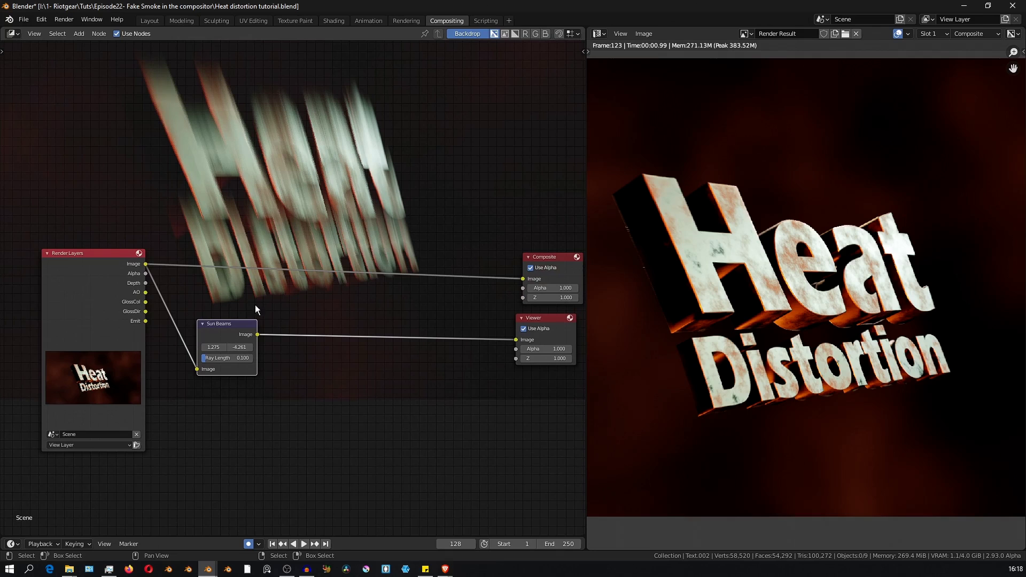
key(shift+a)
mouse_move(232, 269)
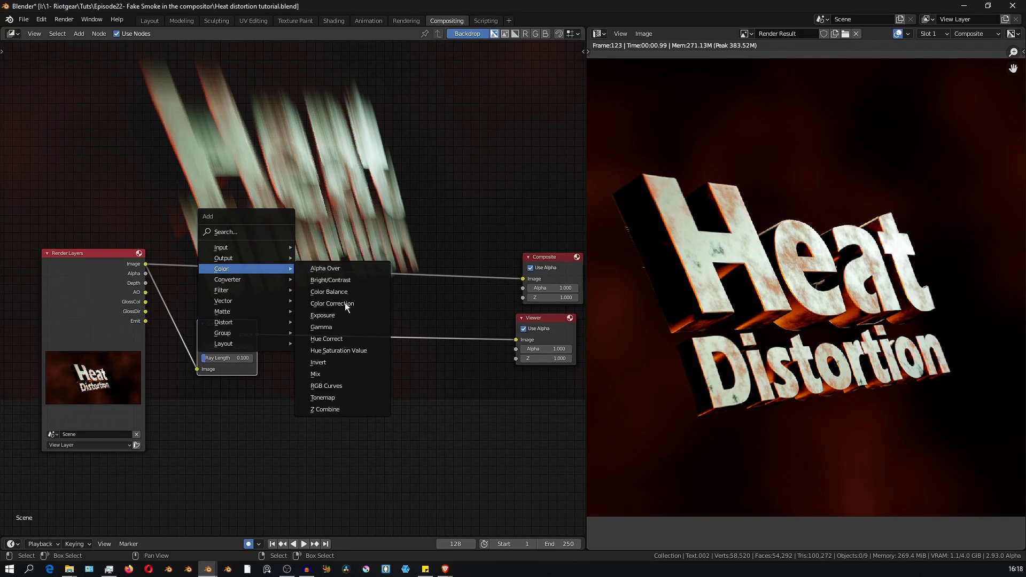
click(315, 373)
click(317, 315)
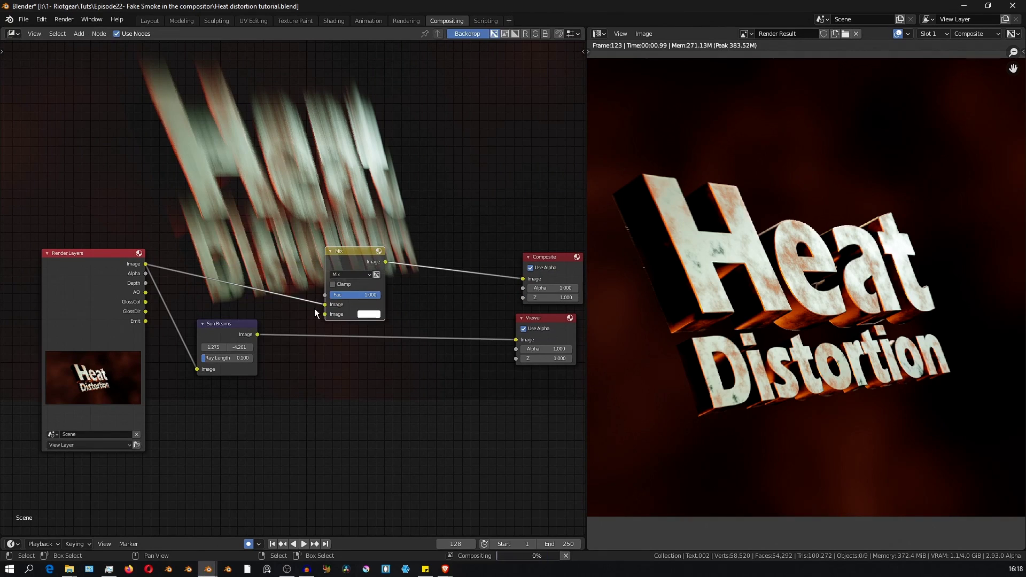
drag(257, 334, 324, 314)
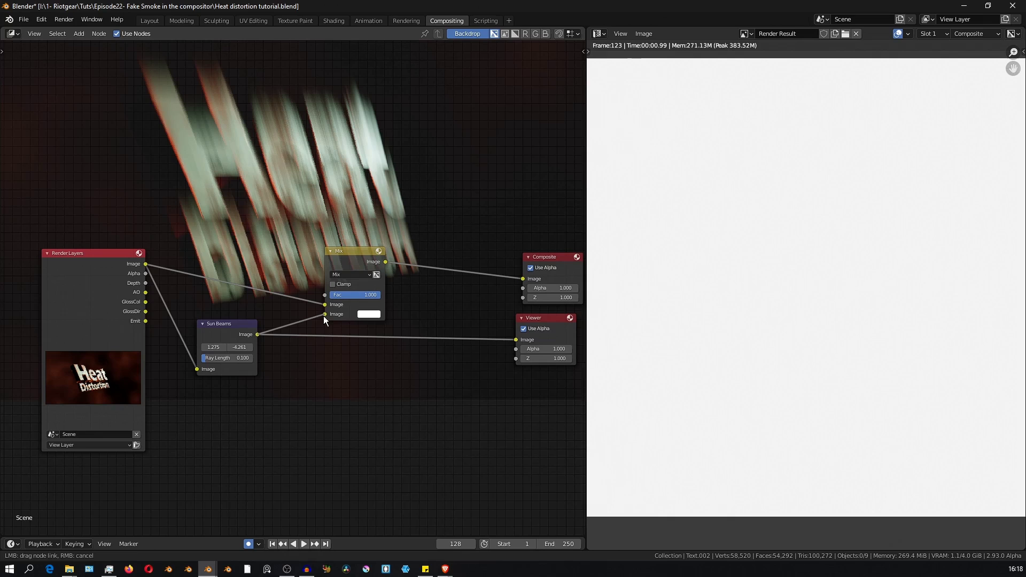
Step: Set the Mix node's blending mode to Add and its factor to 0.050
click(357, 275)
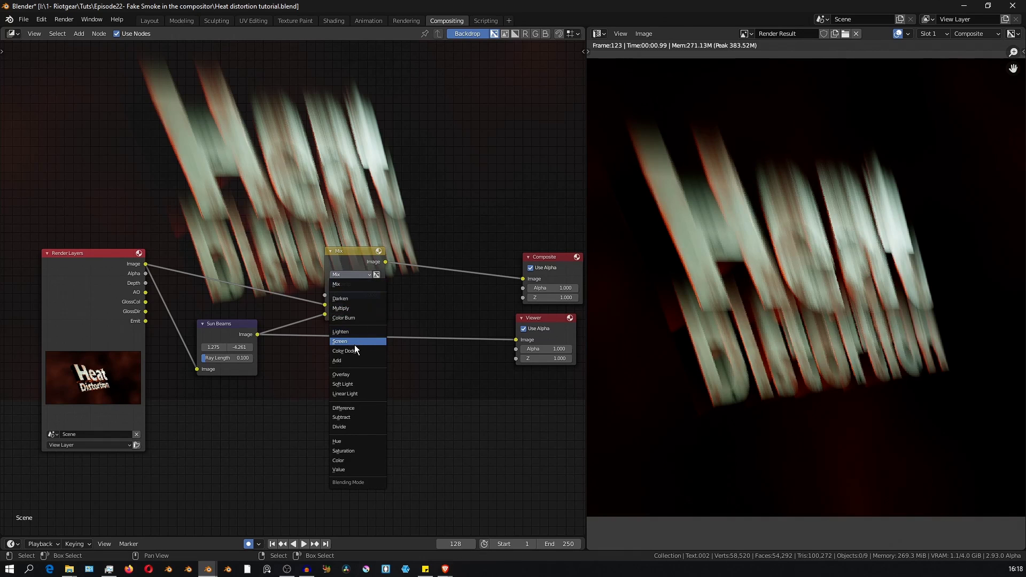
click(352, 360)
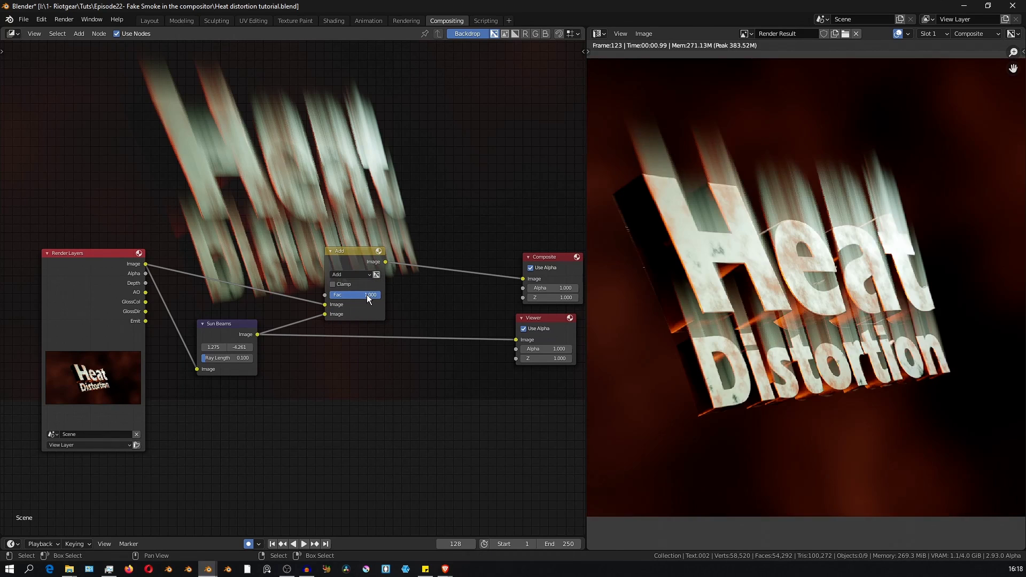
drag(369, 294, 320, 294)
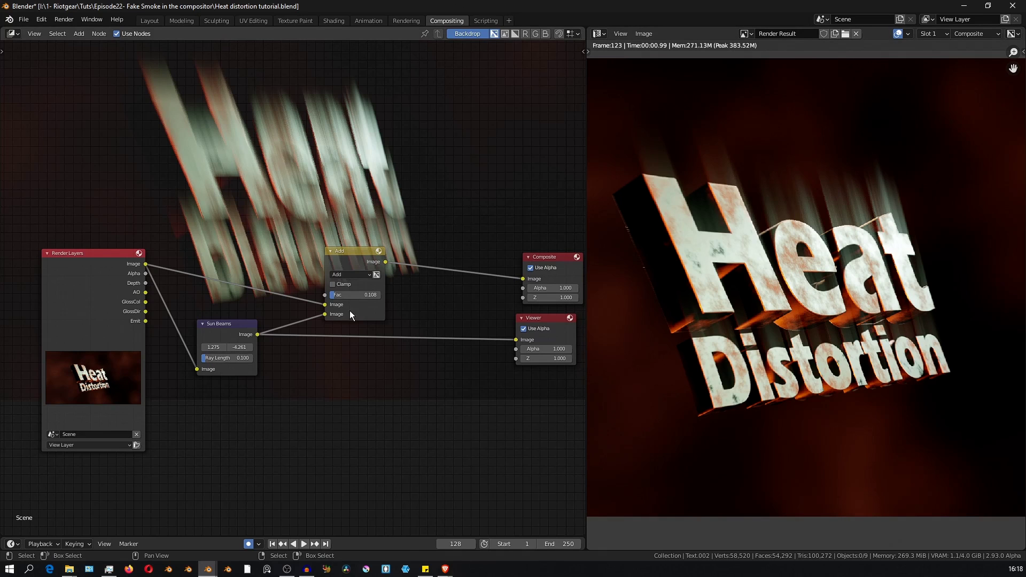
drag(339, 294, 335, 297)
scroll(847, 229, down, 1)
scroll(847, 230, down, 1)
drag(133, 263, 110, 263)
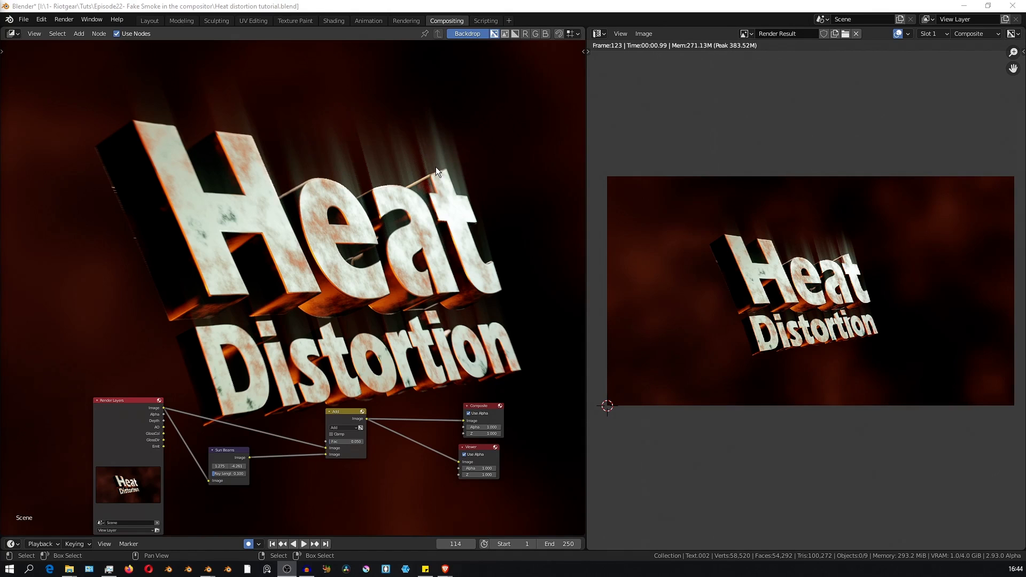
Step: Add a Displace node and place it just below the Sun Beams node
middle_drag(365, 177, 337, 159)
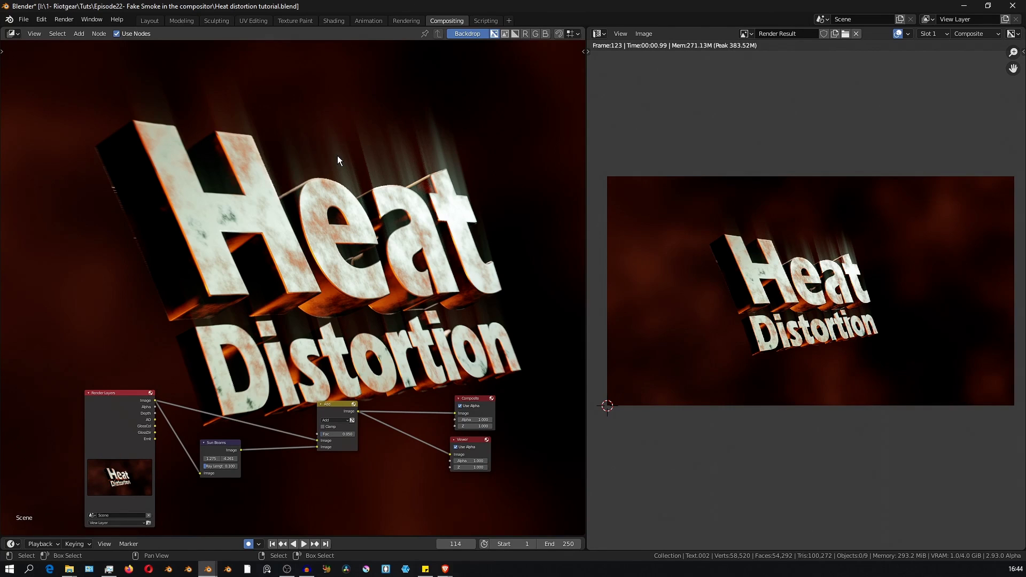
shift+scroll(297, 335, down, 5)
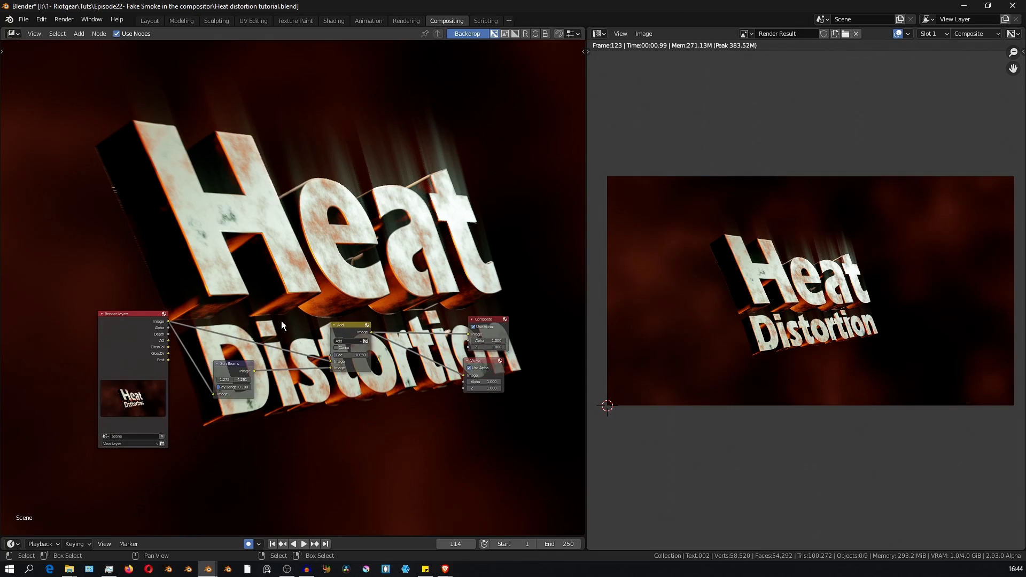
key(shift+a)
mouse_move(206, 441)
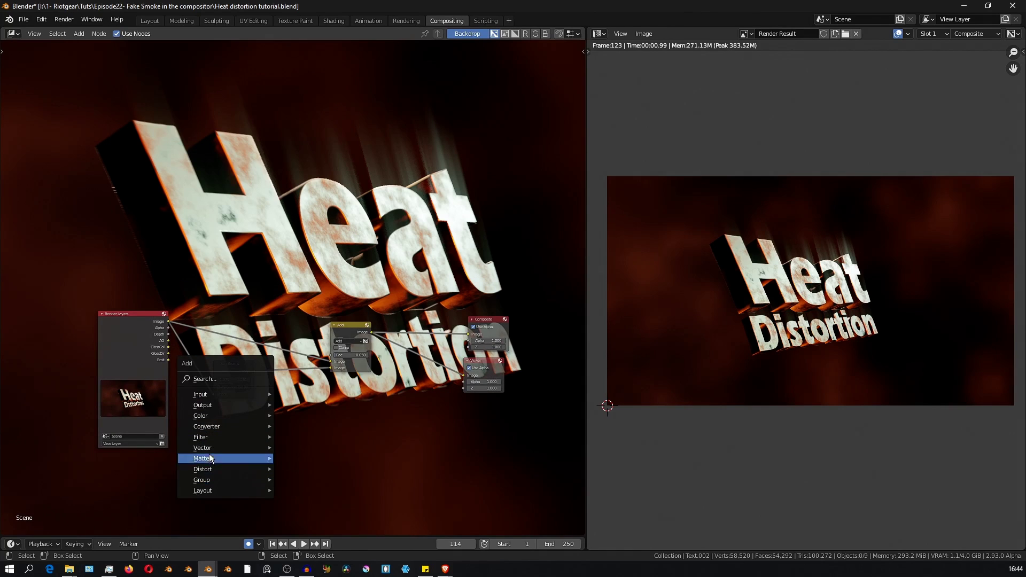
mouse_move(209, 469)
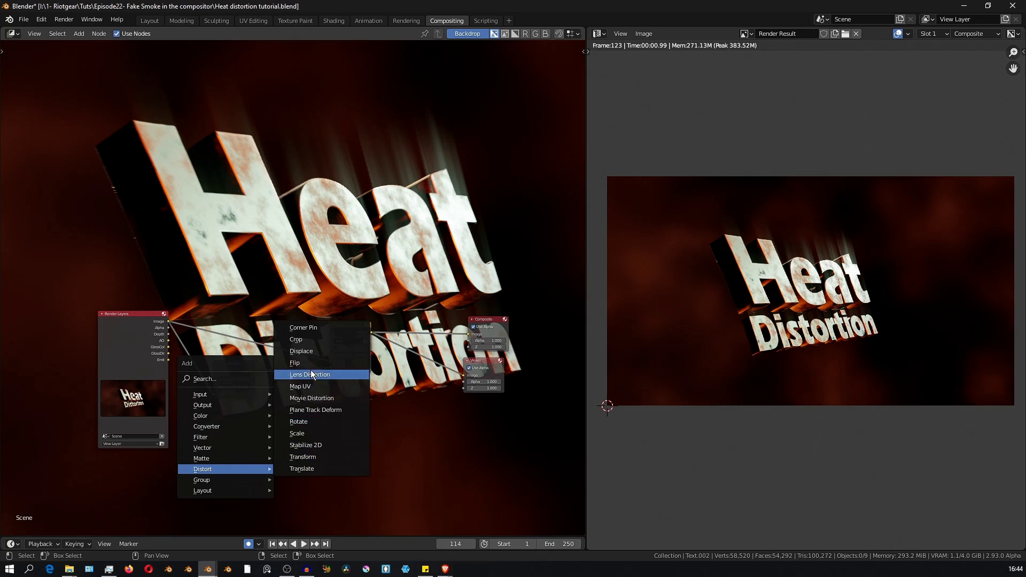
click(306, 351)
click(237, 428)
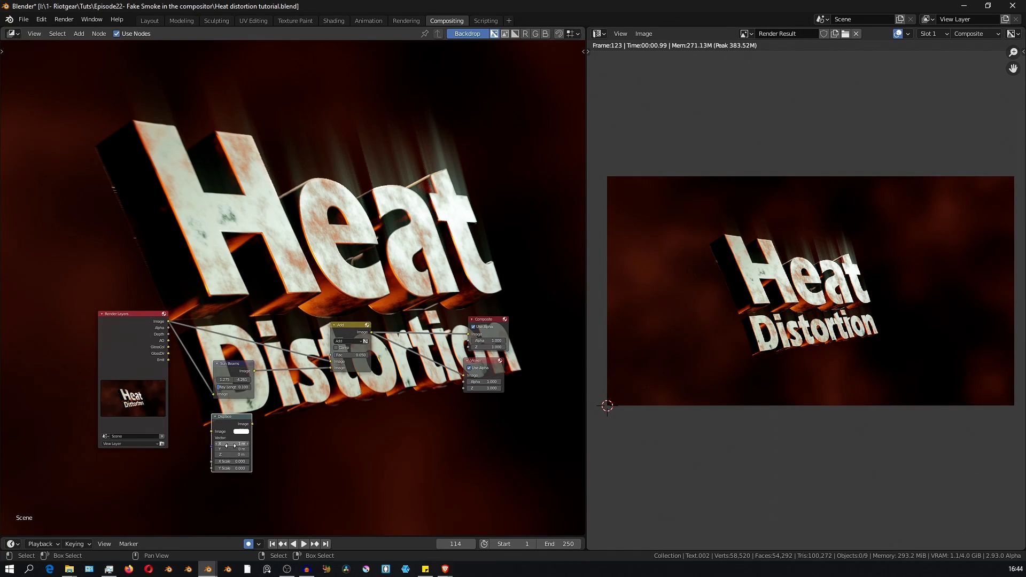
scroll(259, 443, up, 2)
scroll(260, 440, up, 2)
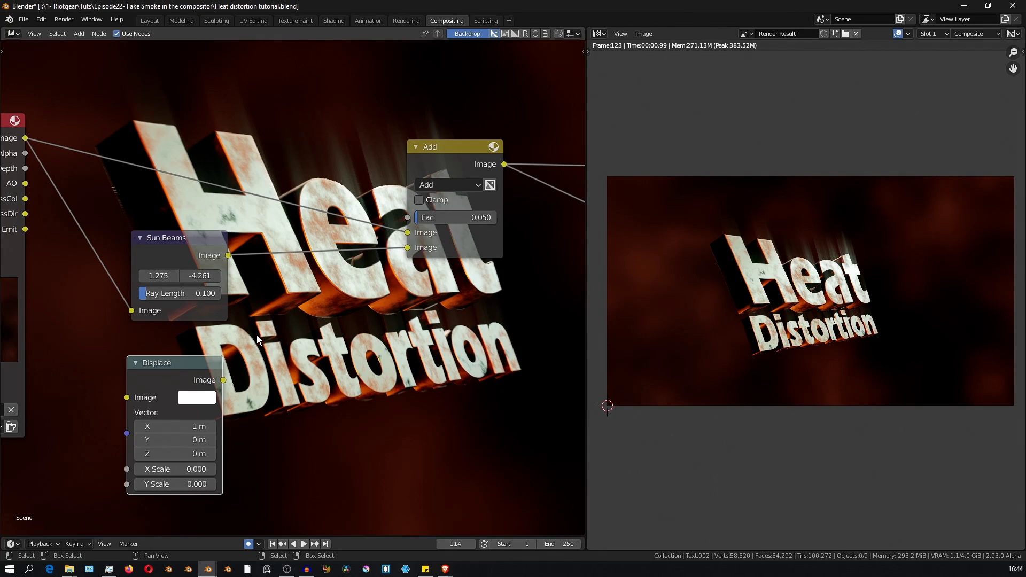
Step: Add an Image Sequence node with all PNG frames from the "Animated noise - top" folder and place it below Render Layers
scroll(266, 365, down, 2)
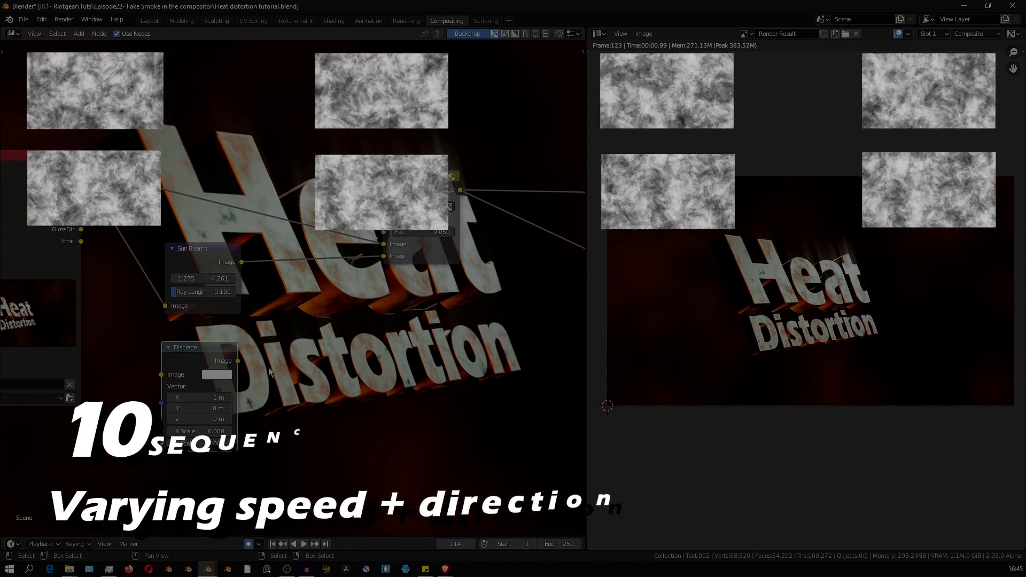
middle_drag(59, 439, 128, 382)
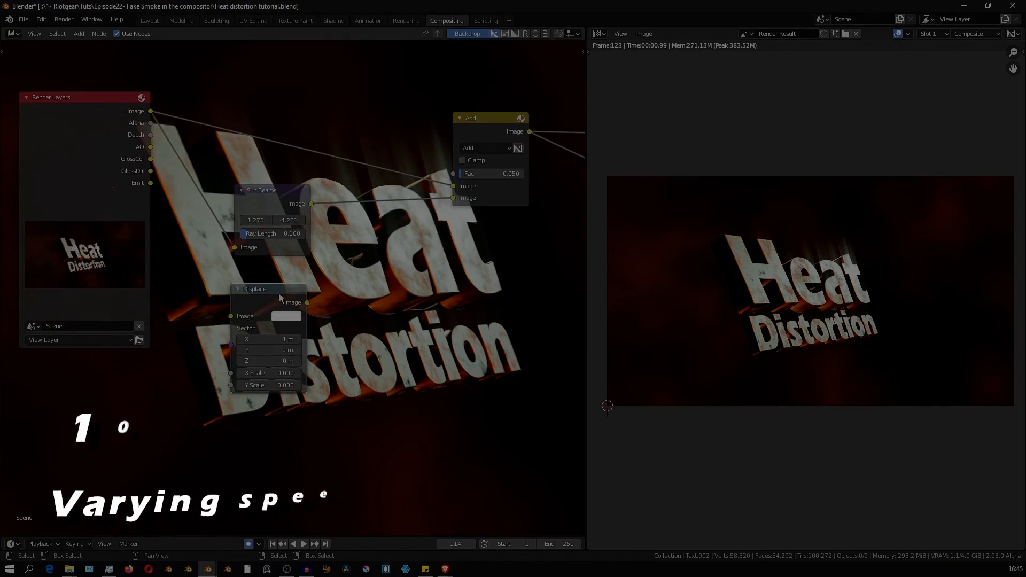
key(shift+a)
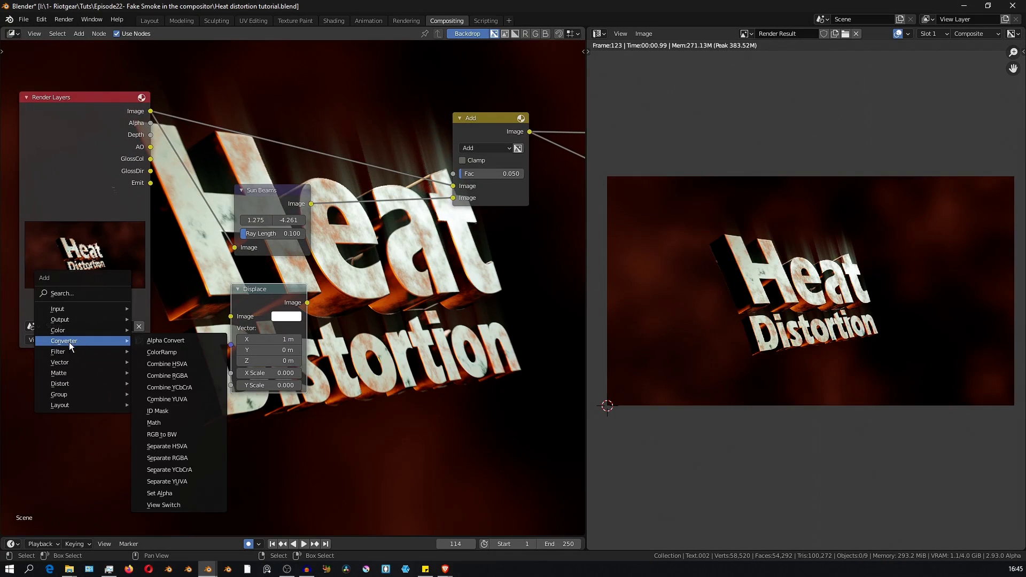
mouse_move(67, 357)
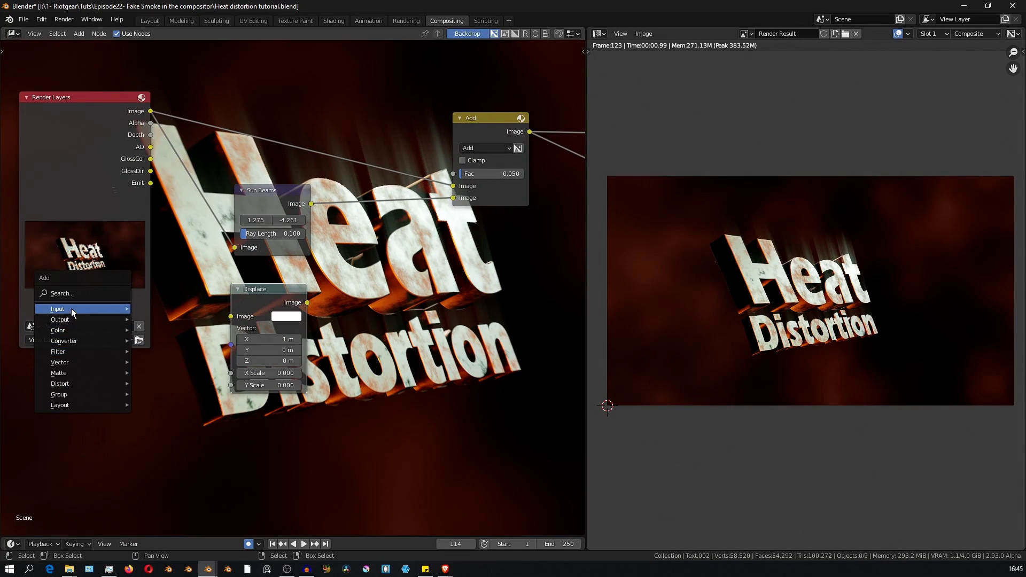
mouse_move(75, 308)
click(182, 319)
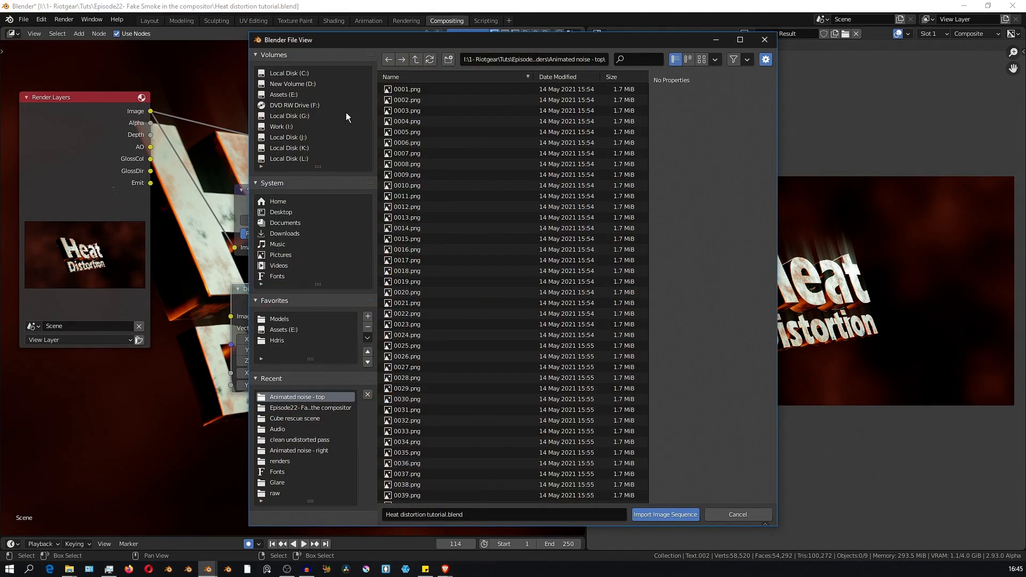
key(a)
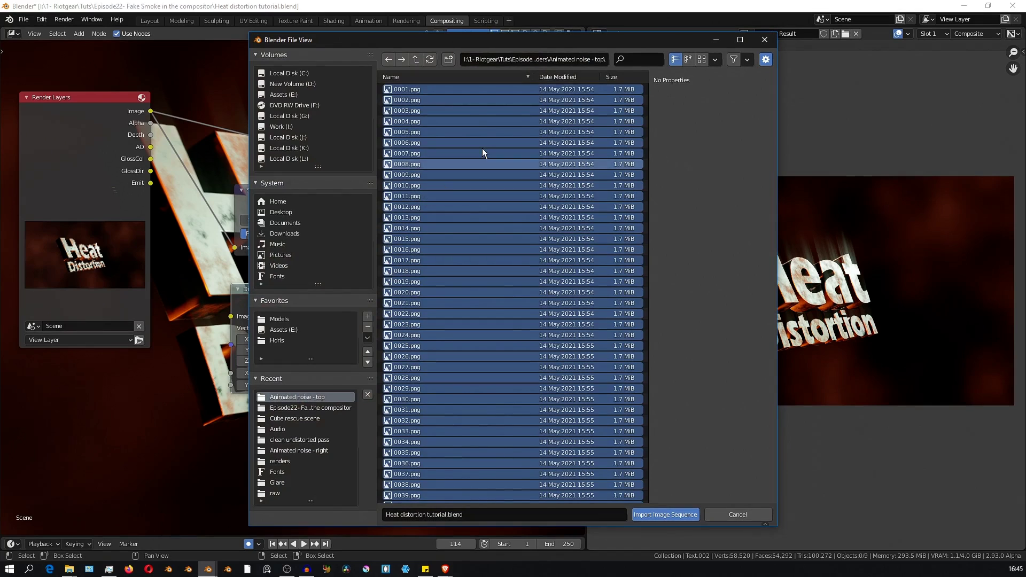
click(658, 518)
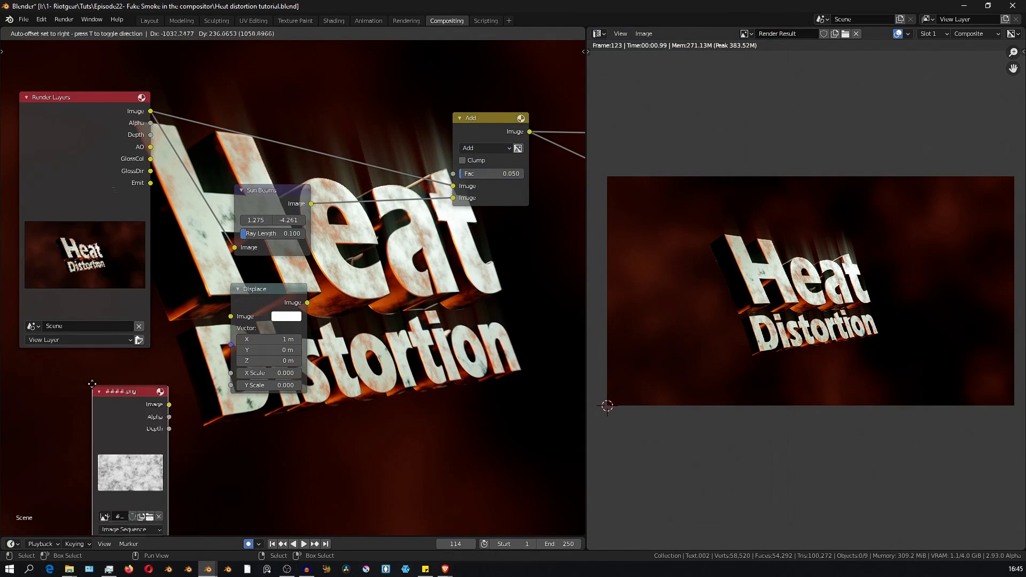
click(92, 375)
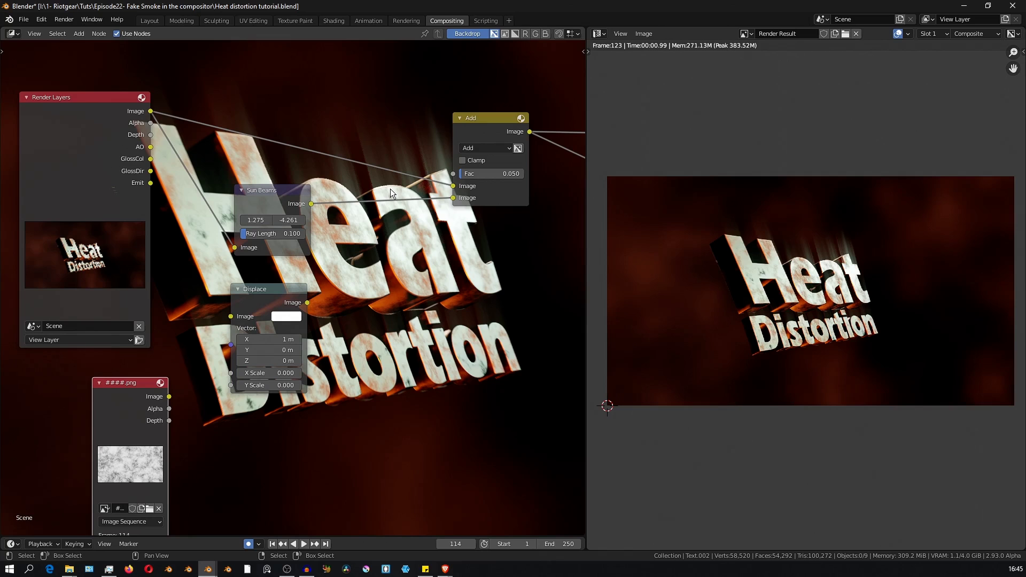
Step: Connect the noise sequence's Image output to the Displace node's Vector input and the Sun Beams output to its Image input
drag(153, 400, 242, 327)
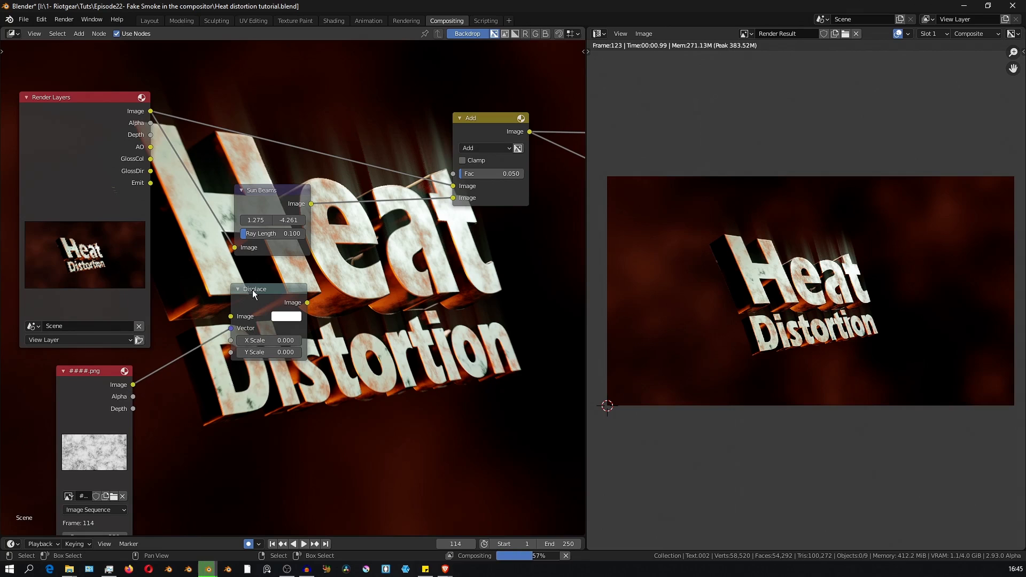
drag(279, 286, 434, 271)
drag(310, 204, 386, 303)
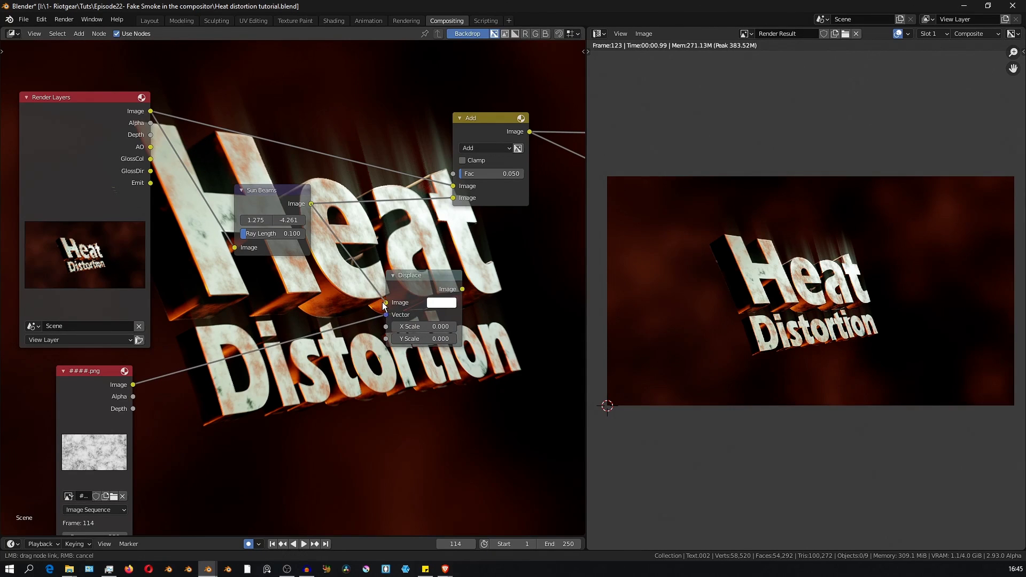
middle_drag(412, 306, 455, 270)
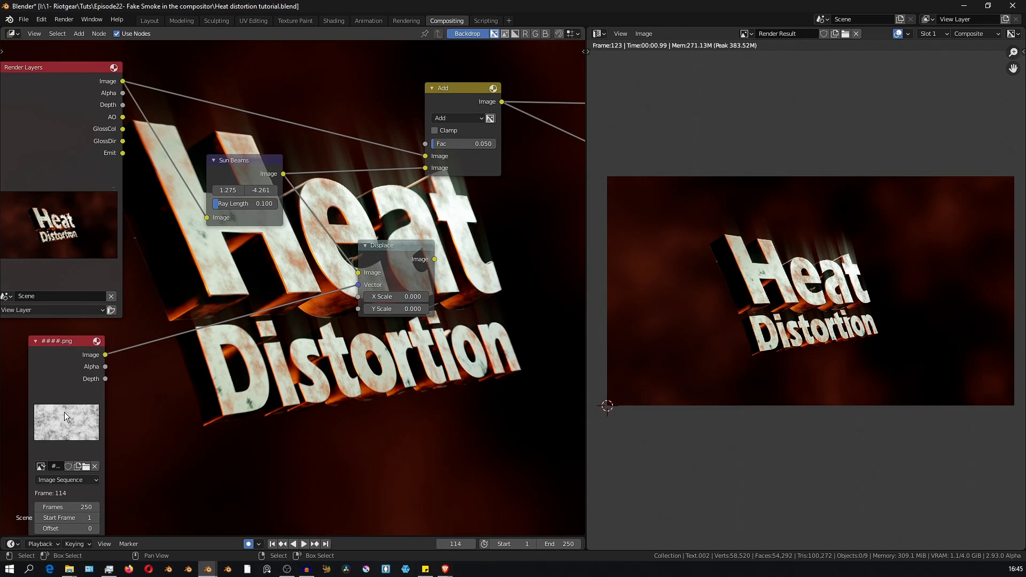
drag(397, 252, 377, 241)
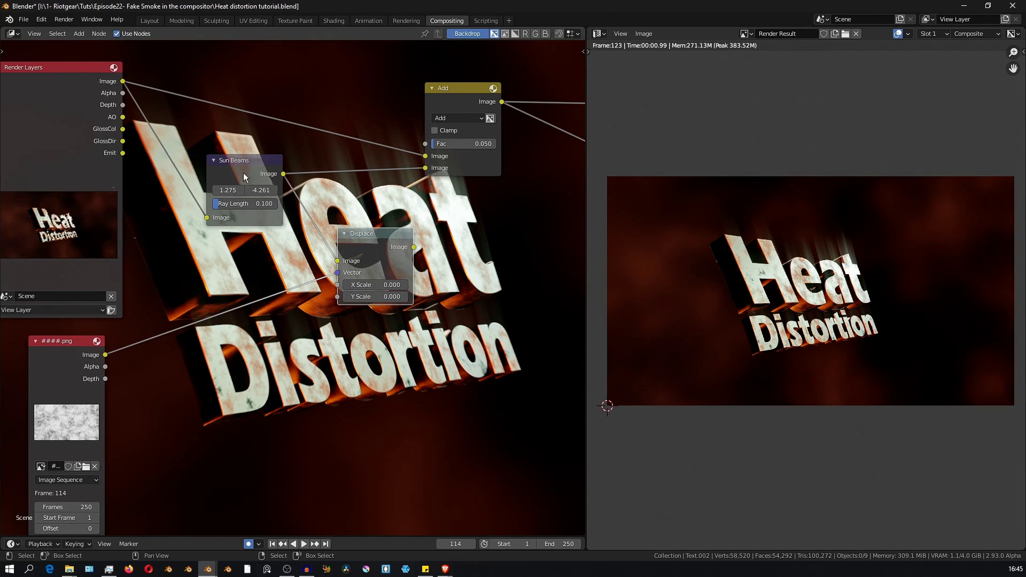
middle_drag(351, 236, 112, 267)
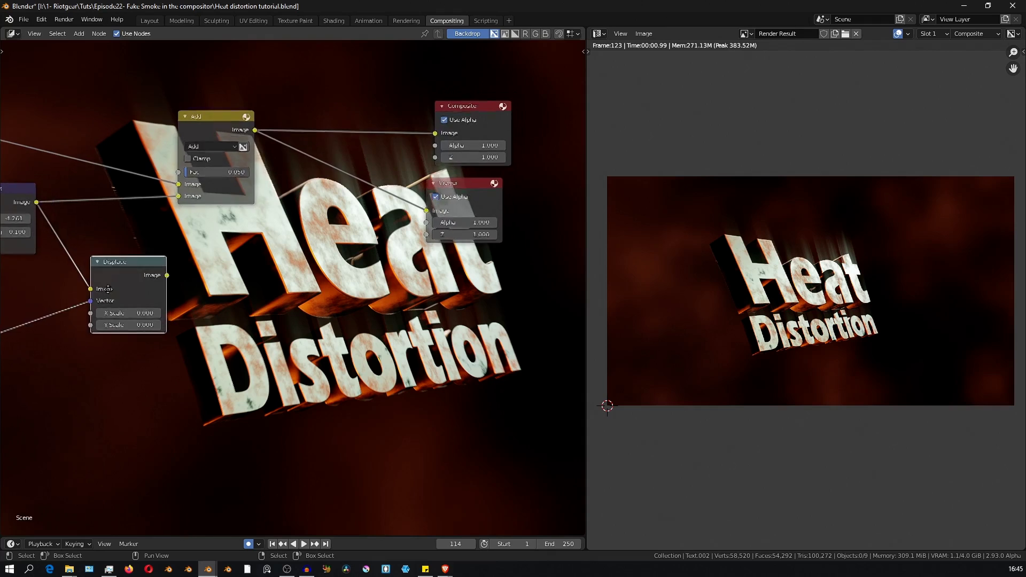
Step: Connect the Displace node's Image output to the Add node's second Image input, replacing the direct Sun Beams link
drag(118, 270, 181, 200)
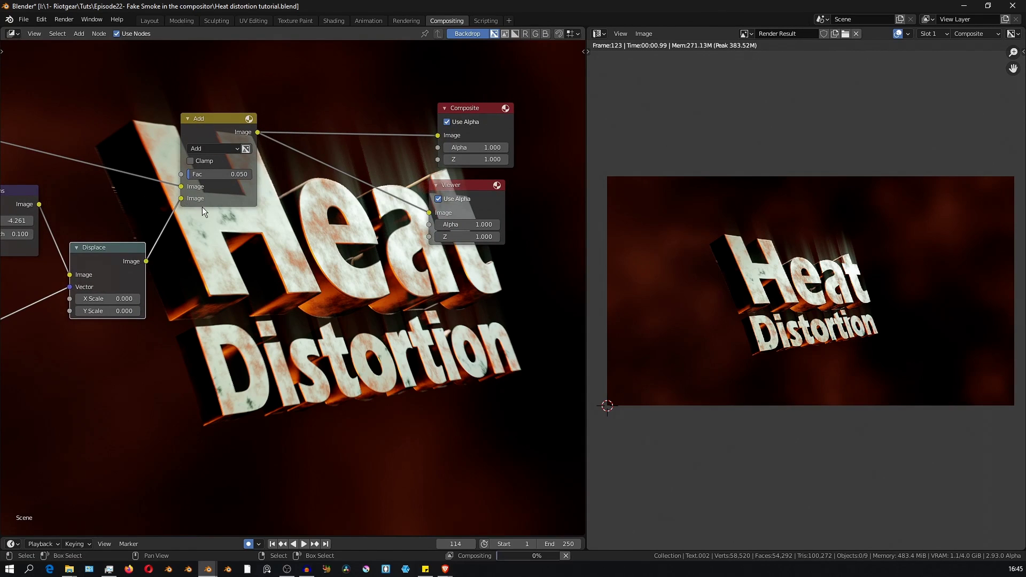
middle_drag(226, 120, 300, 152)
middle_drag(338, 184, 303, 322)
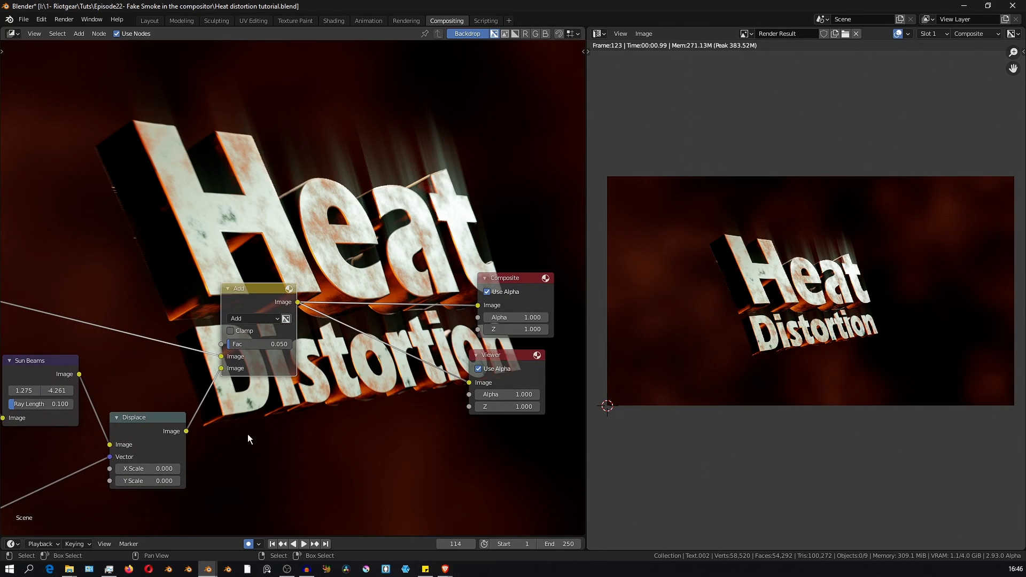
Step: Set the Displace node's X Scale and Y Scale to 20
middle_drag(248, 434, 303, 378)
drag(193, 412, 278, 424)
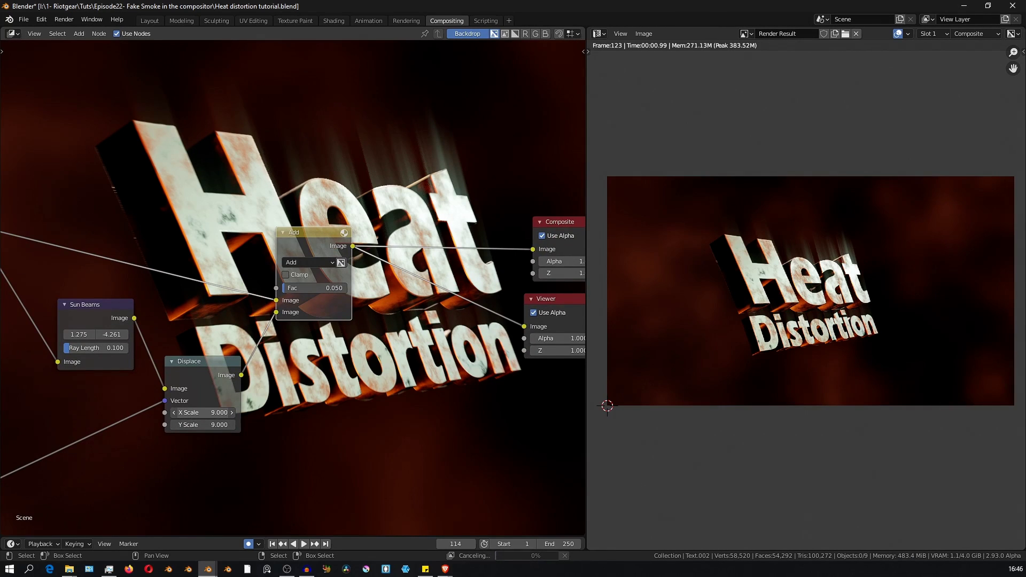
click(201, 413)
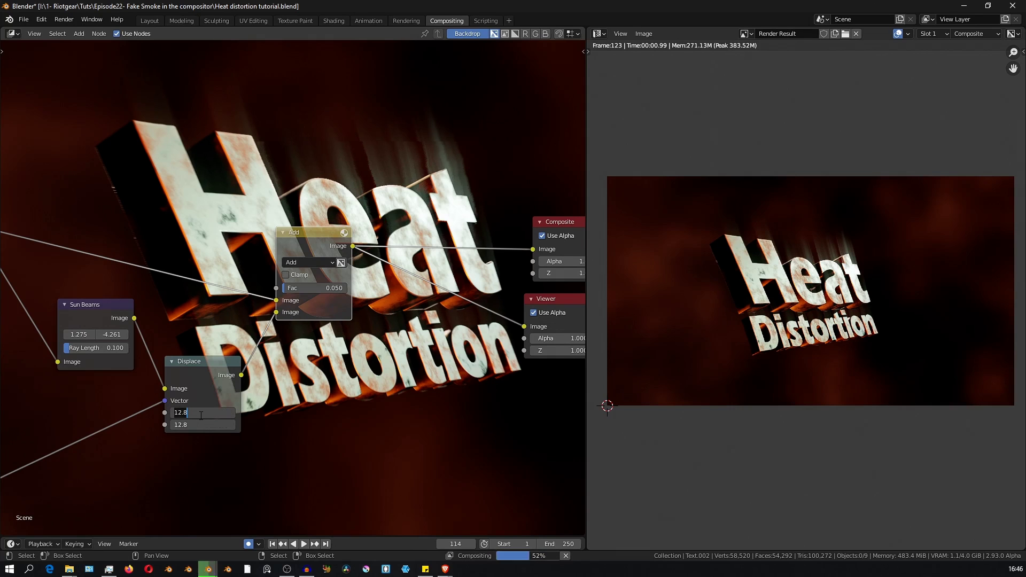
text(20)
key(Return)
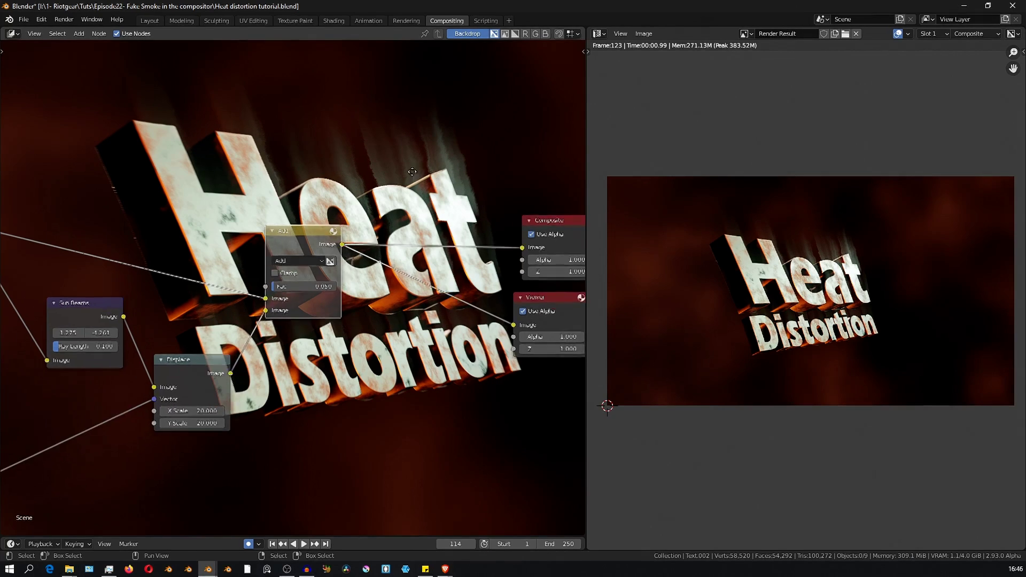
middle_drag(426, 137, 427, 316)
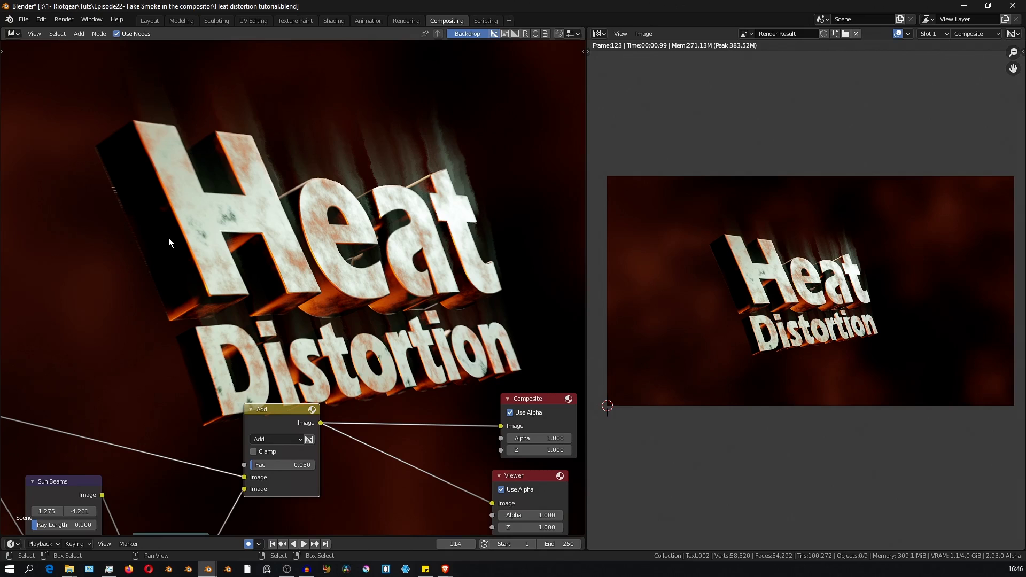
middle_drag(323, 367, 297, 393)
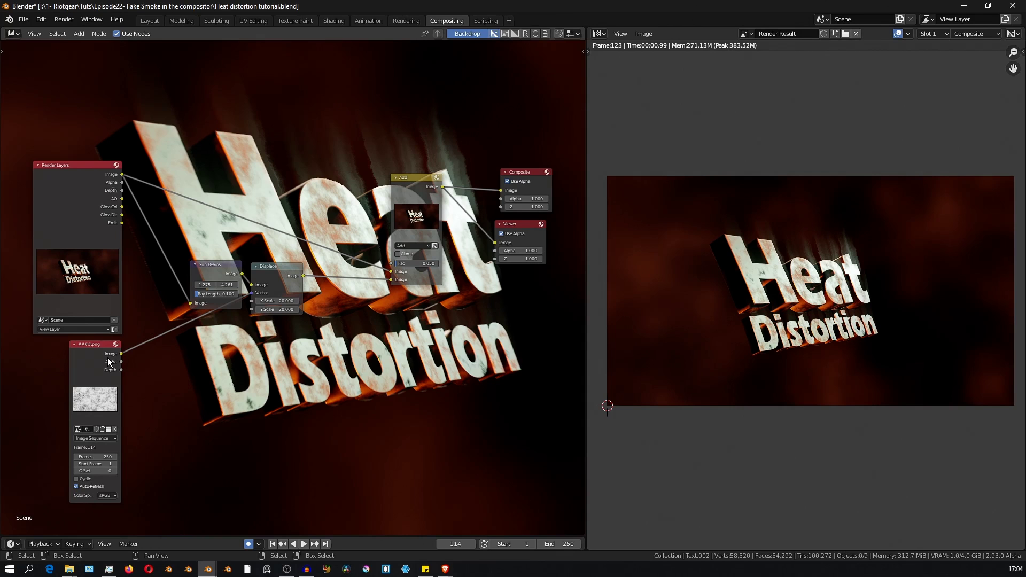
Step: Duplicate the Displace node onto the link from Render Layers to Add, and connect the noise sequence's Image output to the copy's Vector input
mouse_move(88, 351)
mouse_down()
mouse_move(99, 358)
mouse_move(90, 355)
mouse_up()
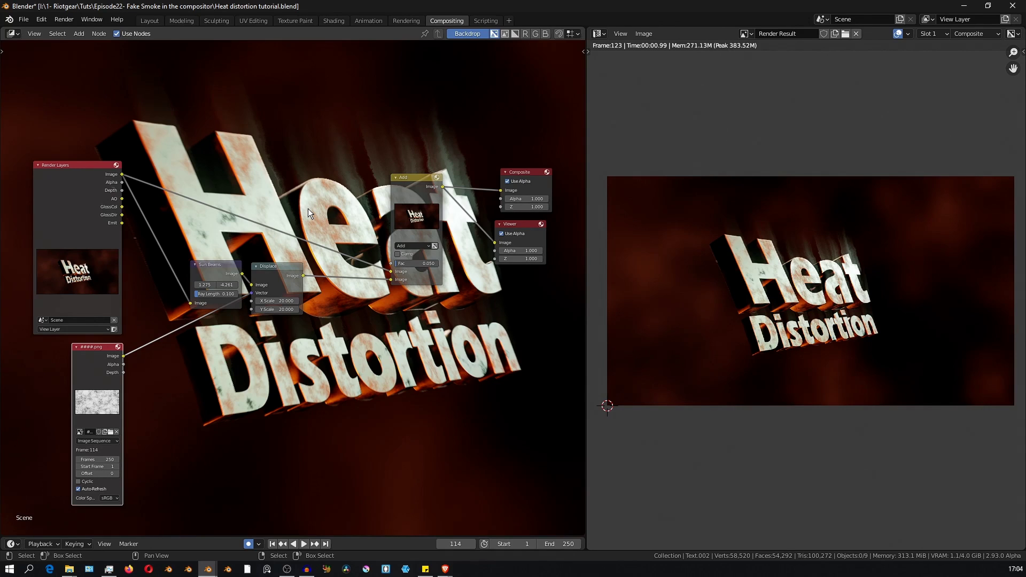
click(277, 269)
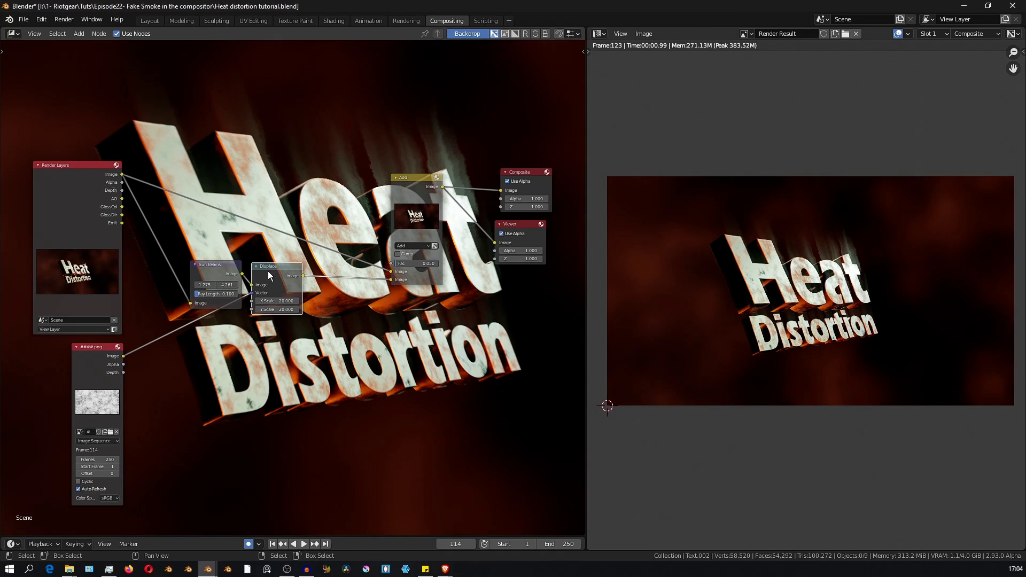
key(shift+d)
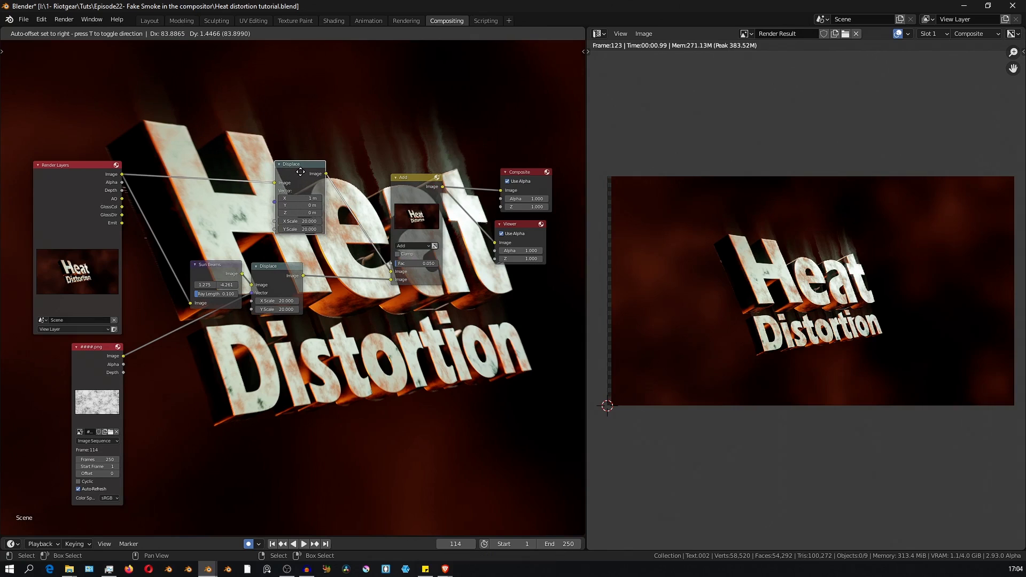
click(301, 172)
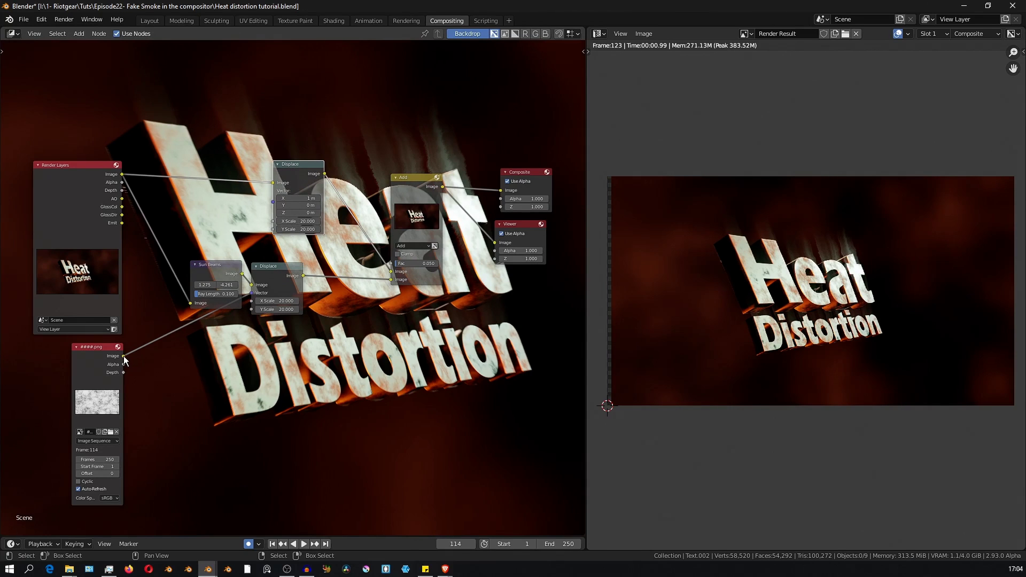
drag(124, 357, 273, 201)
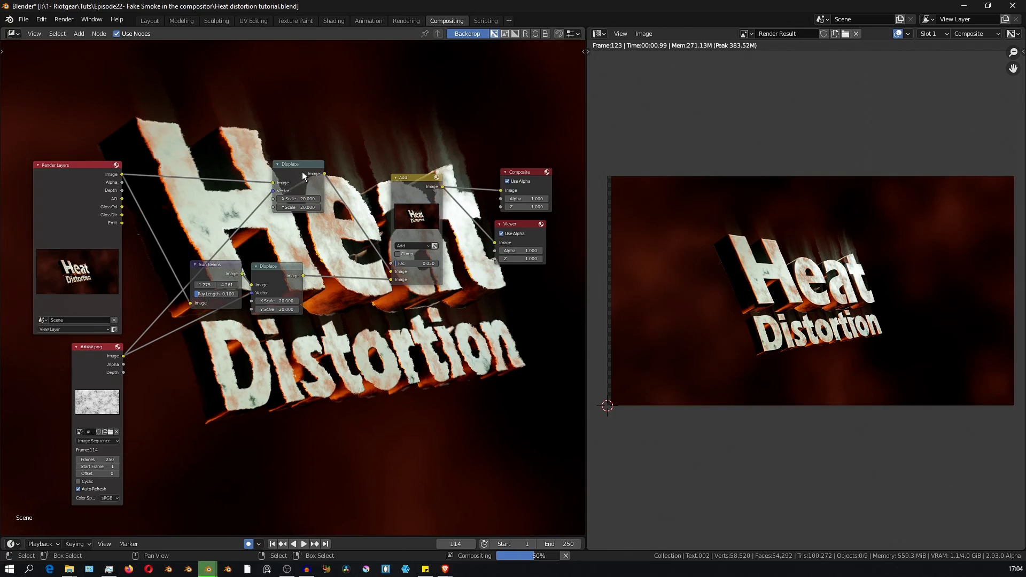
middle_drag(461, 248, 429, 295)
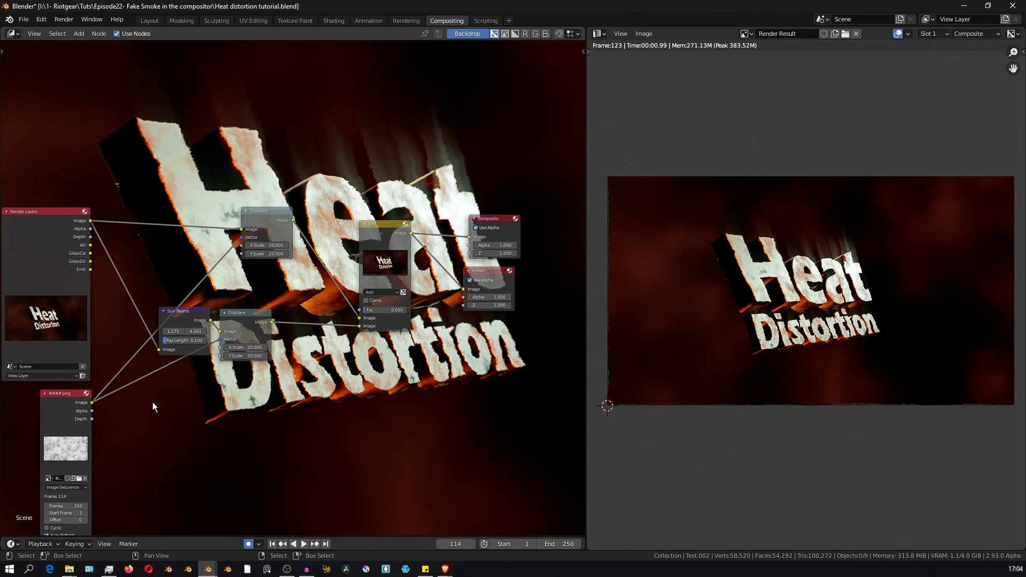
Step: Add a ColorRamp node and place it above and to the right of the Render Layers node
middle_drag(286, 168, 280, 285)
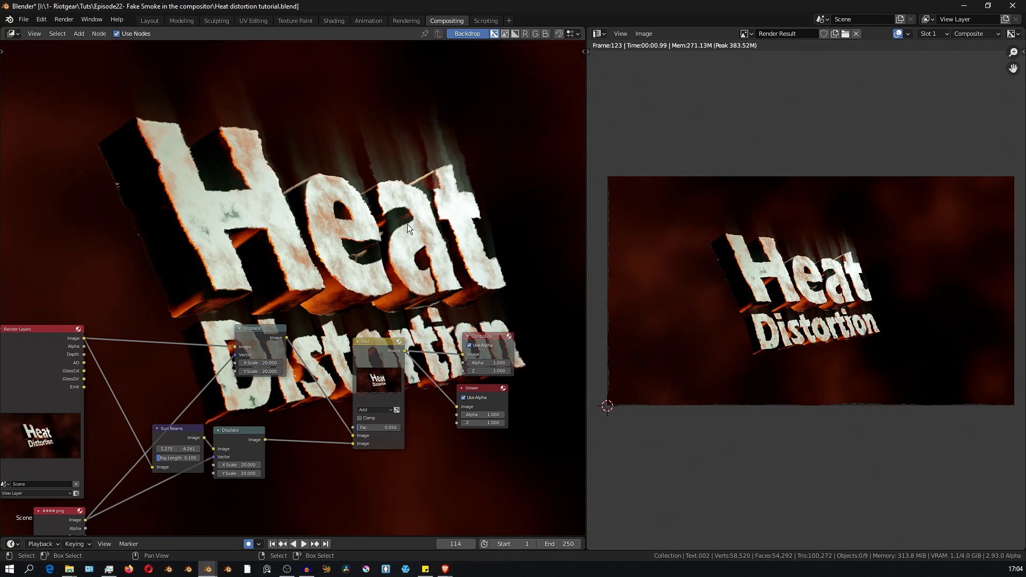
middle_drag(316, 220, 296, 212)
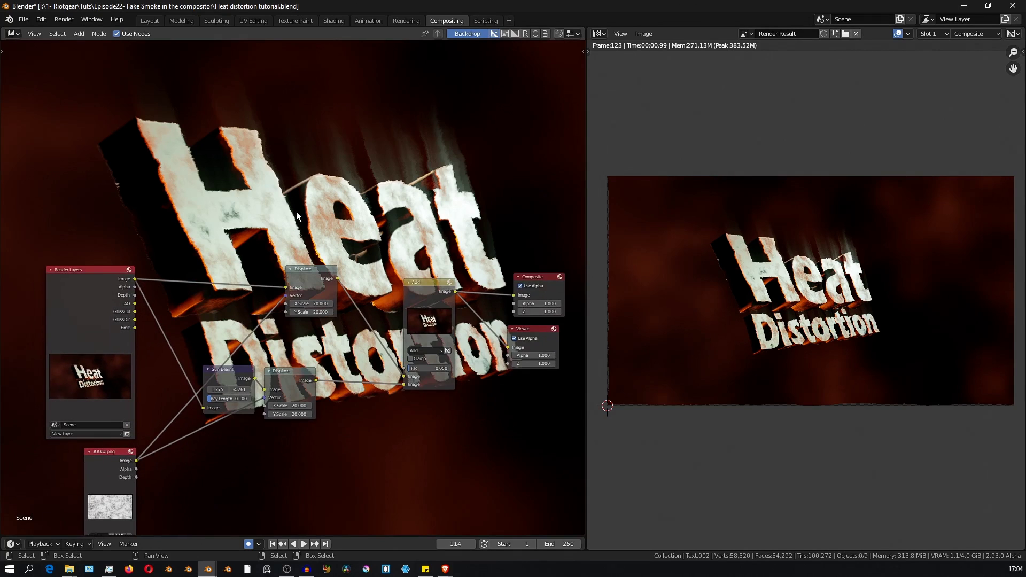
key(shift+a)
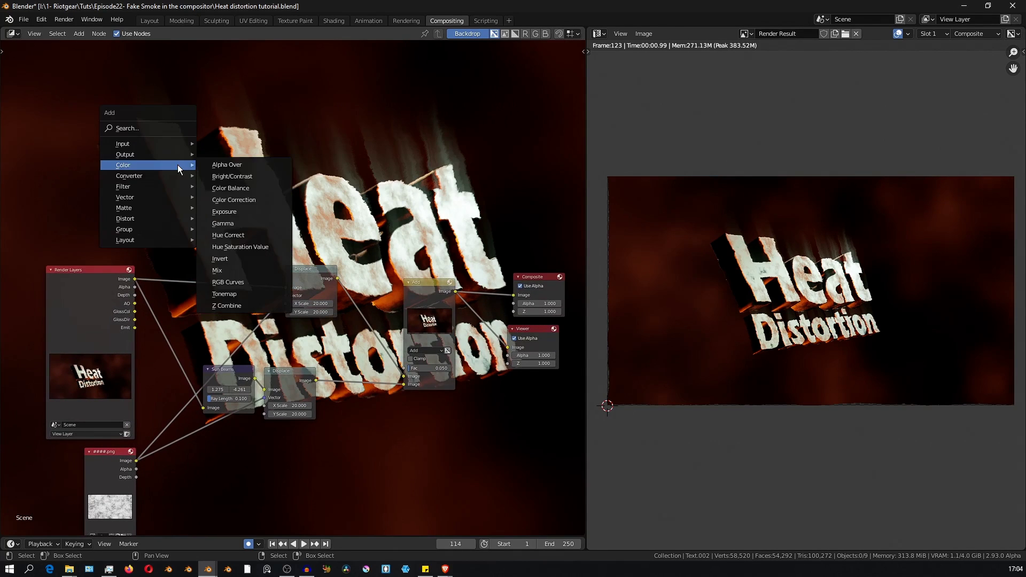
mouse_move(136, 178)
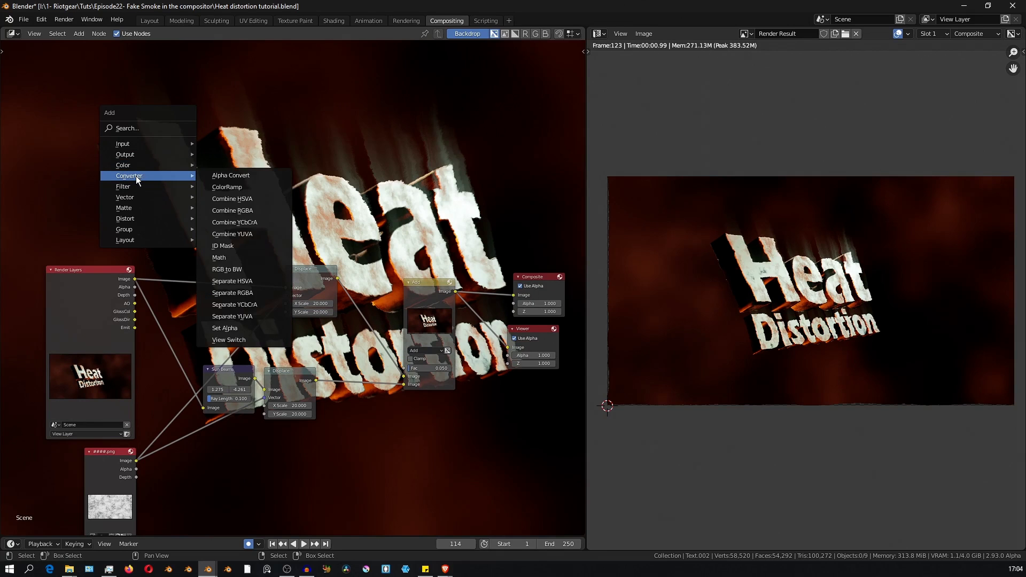
click(225, 187)
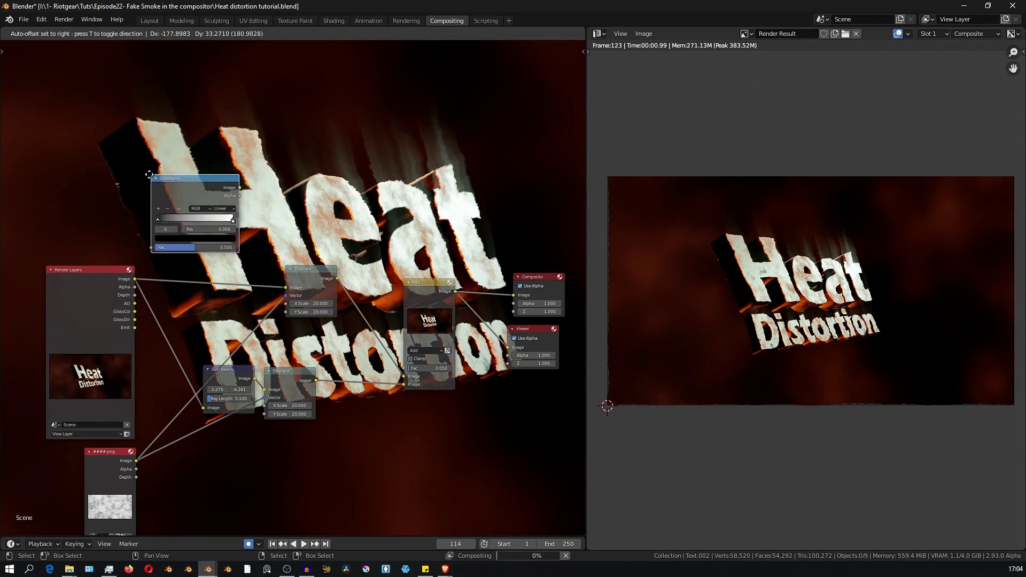
click(157, 164)
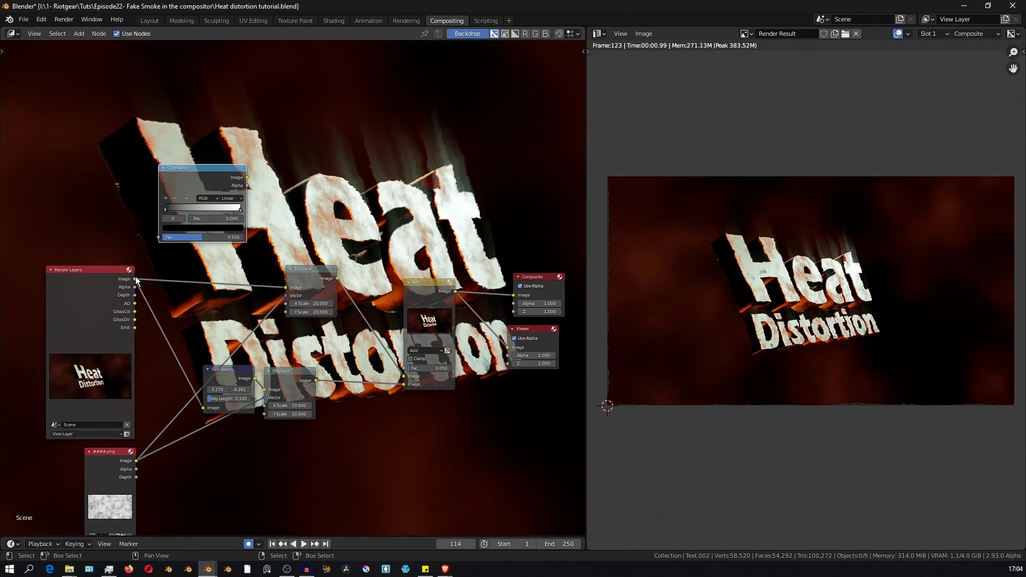
Step: Connect the Render Layers Image output to the ColorRamp's Fac input and move the ramp's black stop to position 0.164
drag(136, 278, 159, 237)
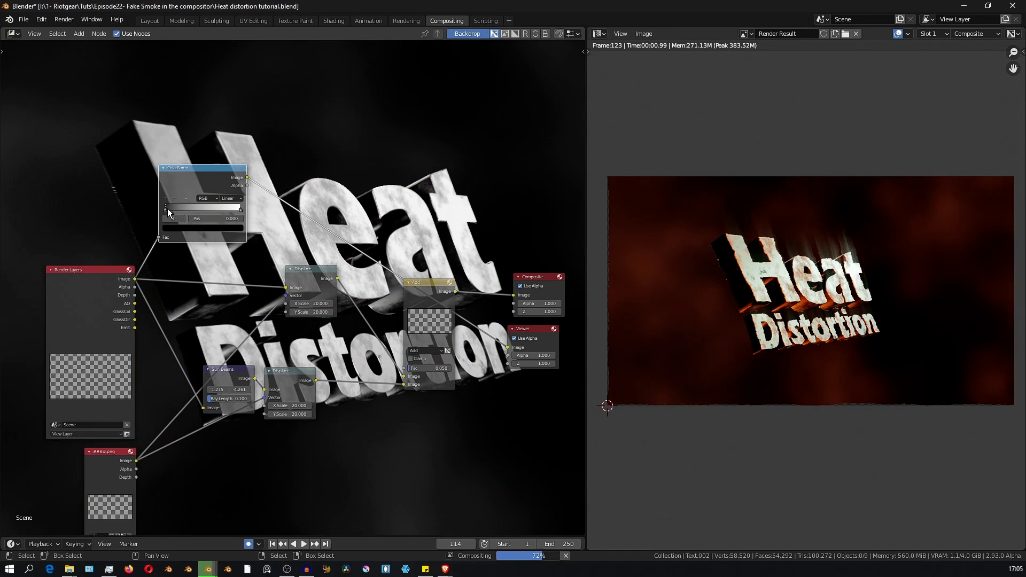
drag(168, 208, 179, 207)
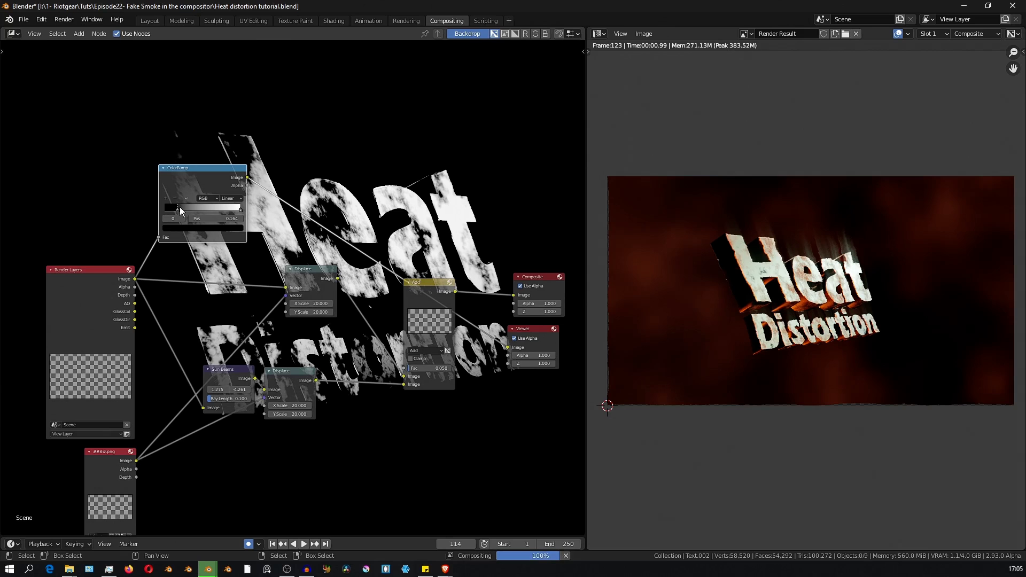
Step: Add a Blur node and insert it on the link from the ColorRamp to the Viewer
middle_drag(296, 173, 276, 131)
key(shift+a)
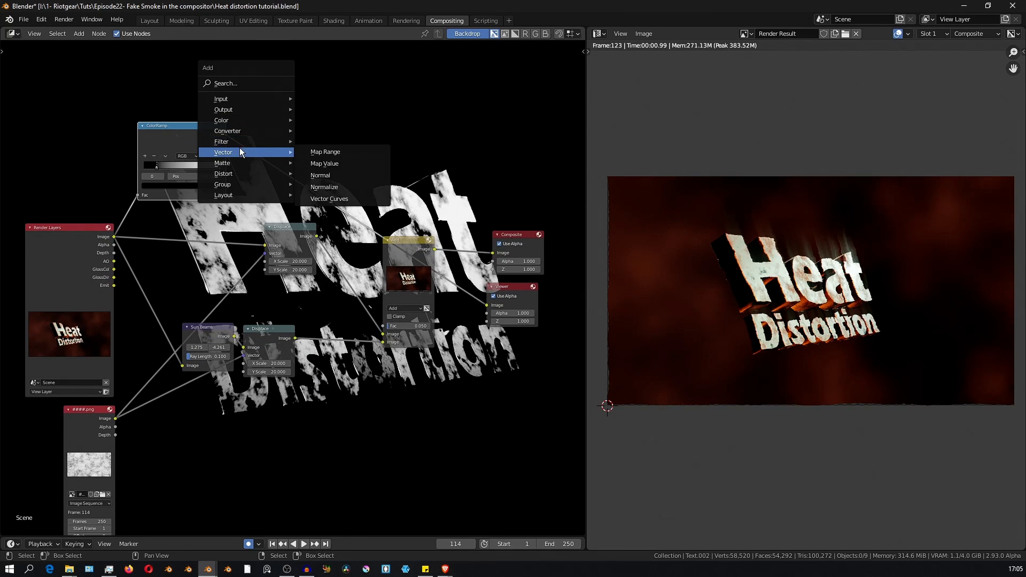
mouse_move(240, 140)
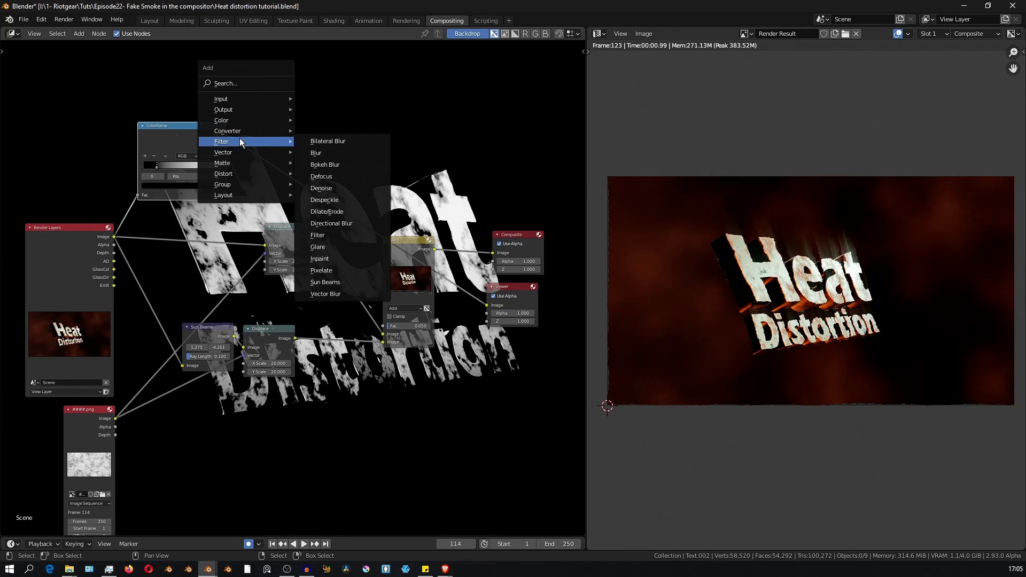
click(320, 152)
click(284, 113)
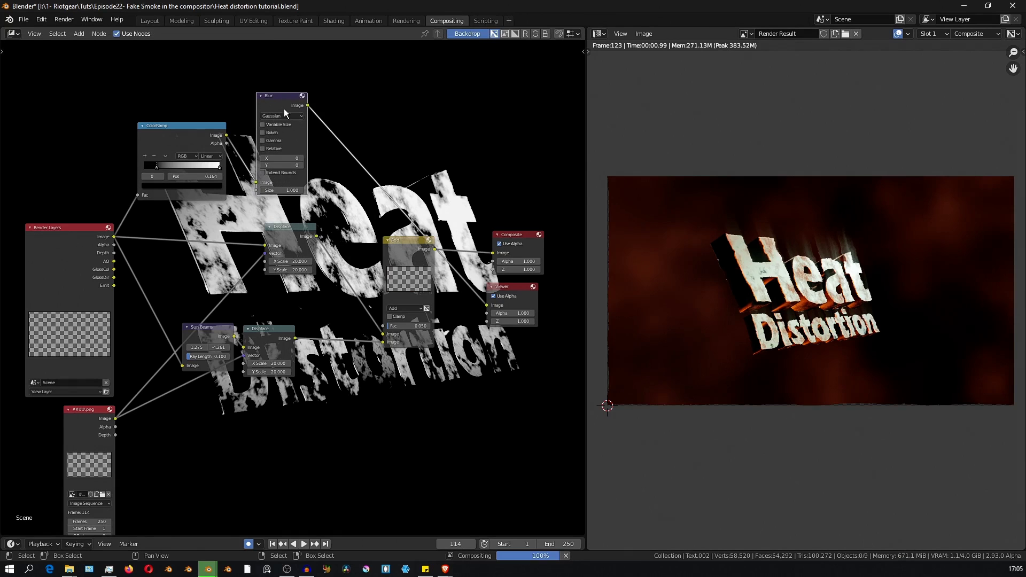
Step: Make the Blur node's size relative and set both X and Y to about 8.333%
click(287, 149)
drag(288, 175, 287, 182)
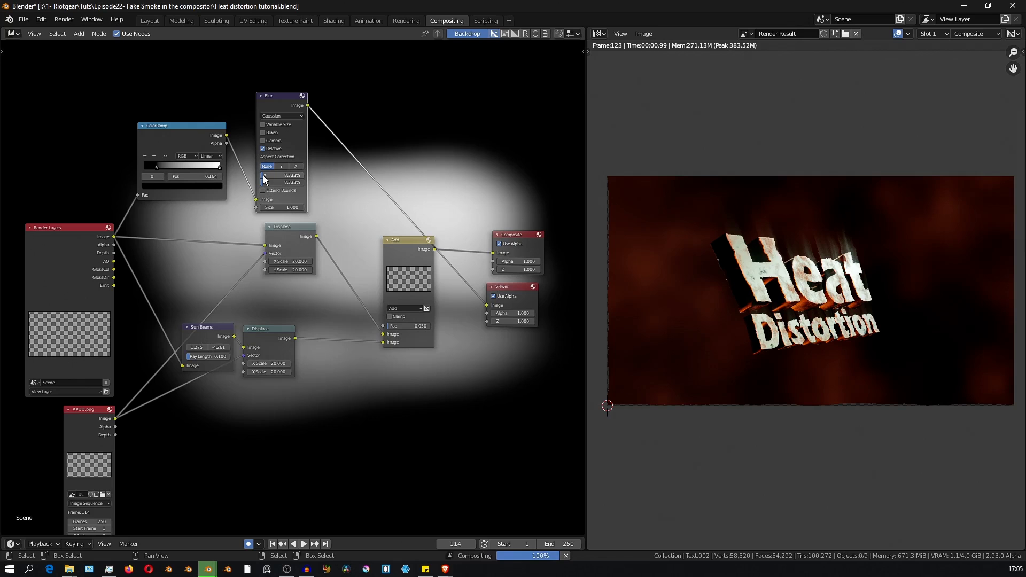
Step: Rearrange the nodes by moving the upper Displace node toward the Add node and the Blur node up beside the ColorRamp
middle_drag(334, 214, 421, 145)
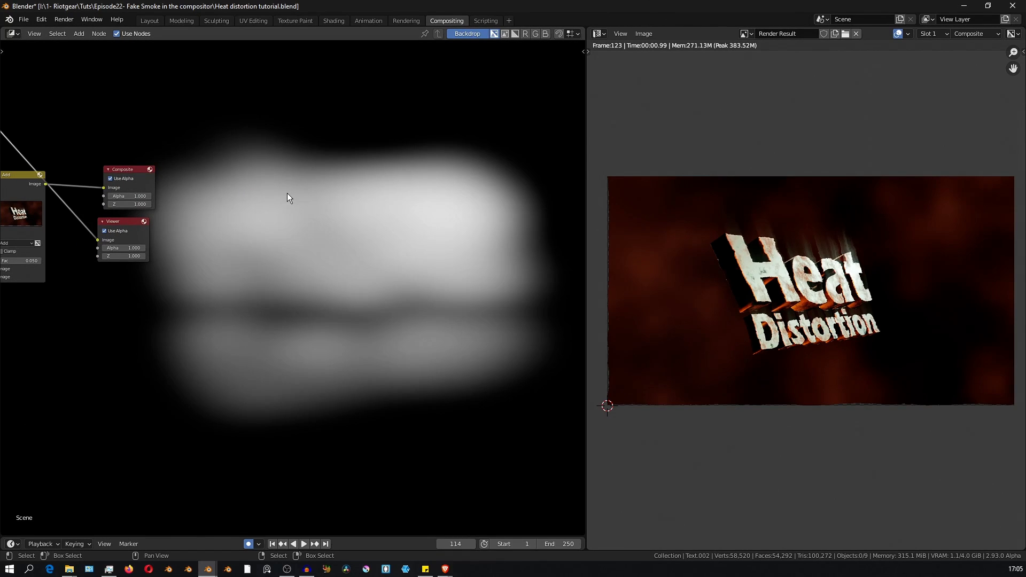
middle_drag(269, 221, 248, 301)
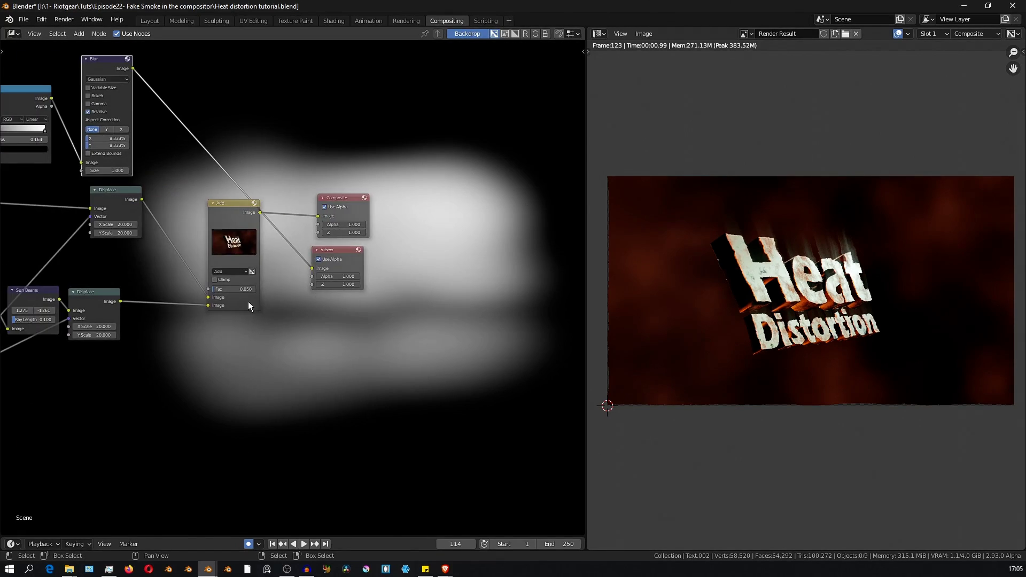
scroll(248, 302, down, 2)
scroll(298, 120, up, 4)
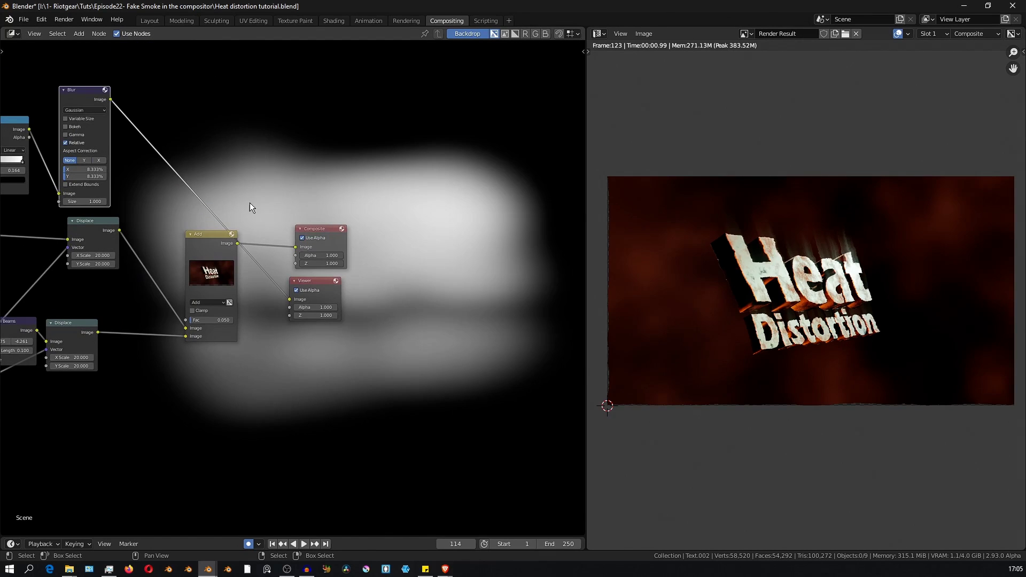
middle_drag(249, 203, 356, 216)
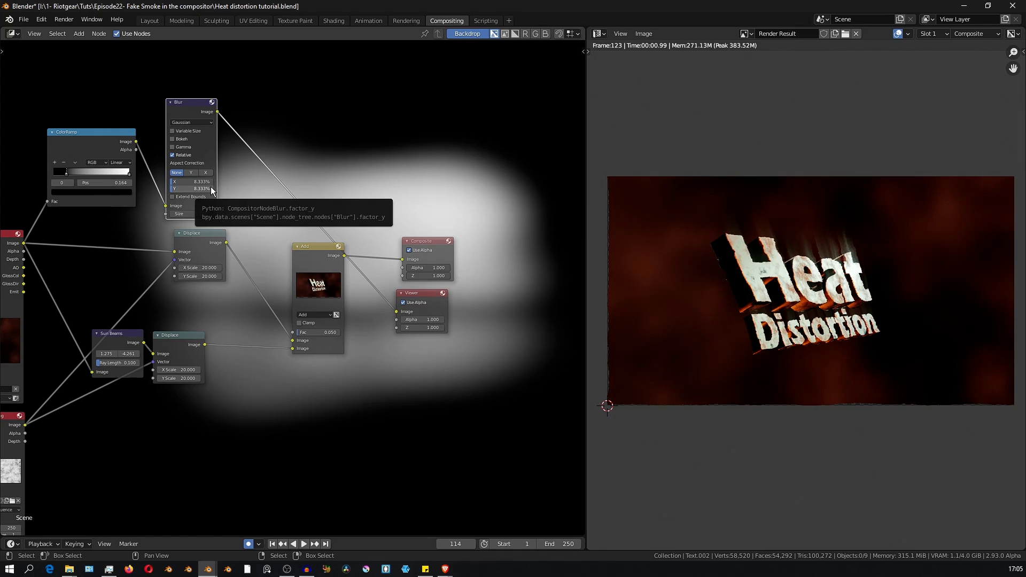
middle_drag(221, 213, 272, 203)
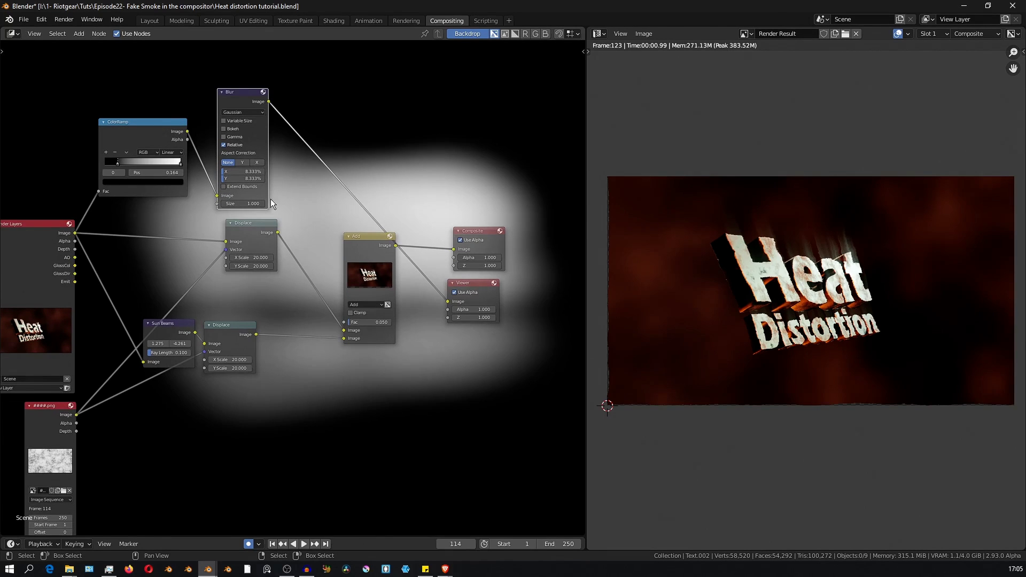
drag(247, 224, 303, 237)
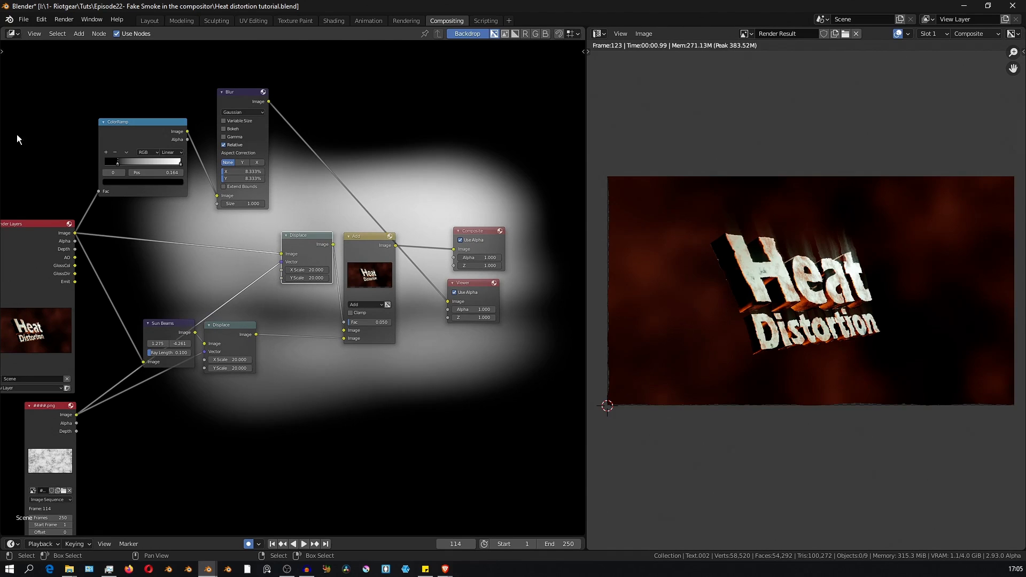
drag(225, 95, 206, 86)
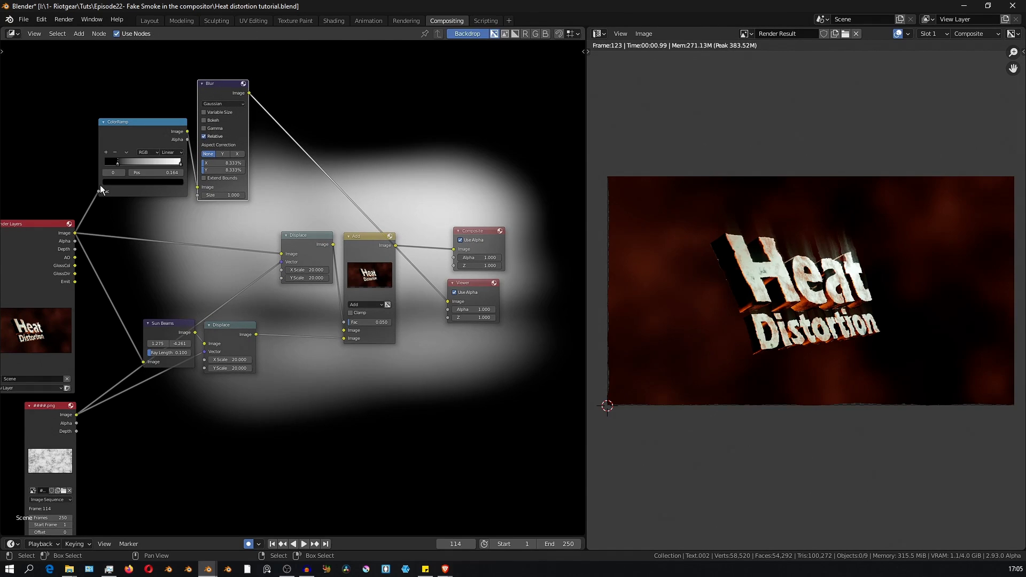
middle_drag(172, 176, 157, 148)
drag(283, 209, 288, 209)
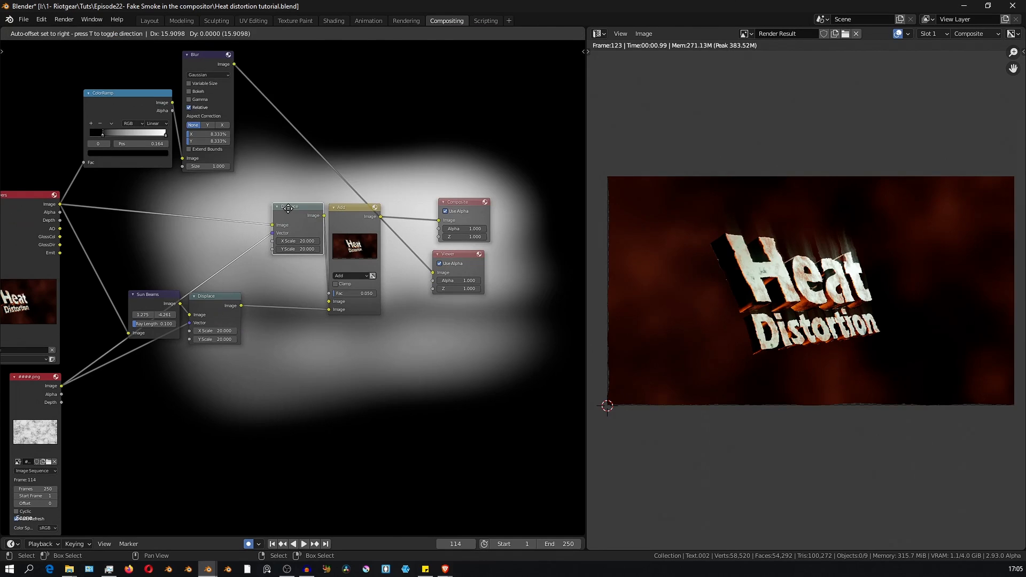
Step: Add a Mix node on the link from the Blur to the Viewer and preview the Blur output in the backdrop
key(shift+a)
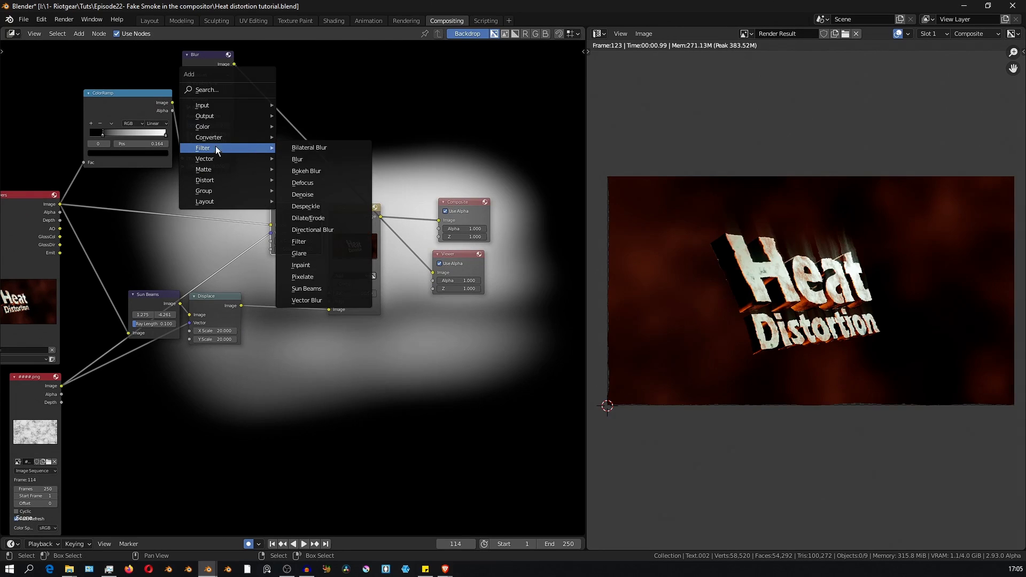
mouse_move(209, 127)
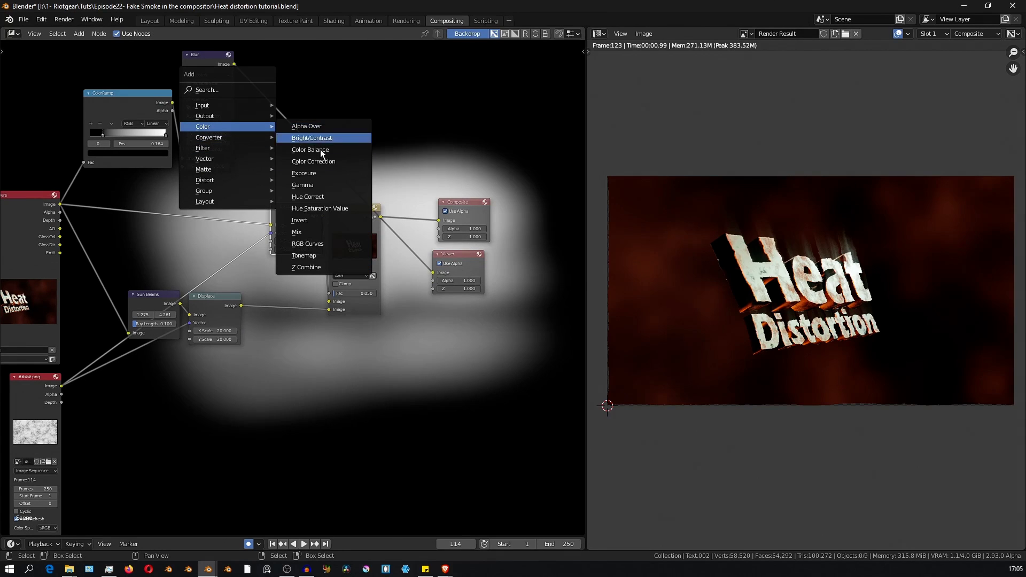
click(302, 231)
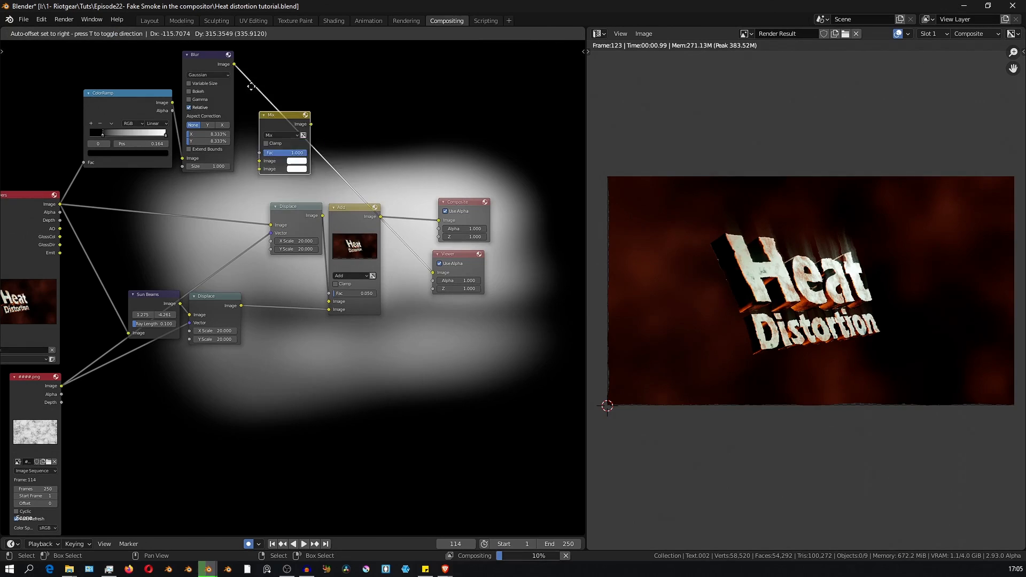
click(301, 220)
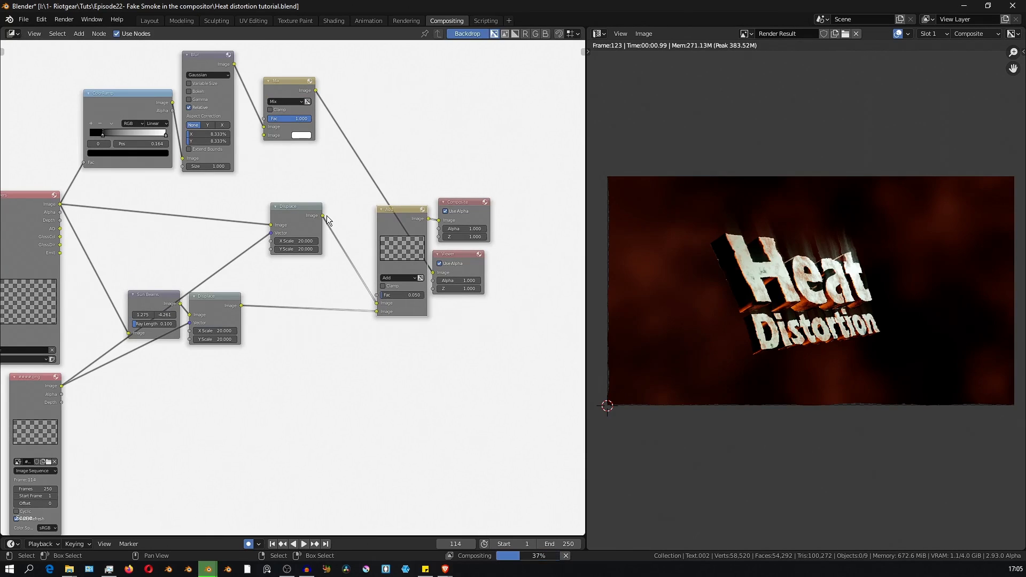
ctrl+shift+click(208, 67)
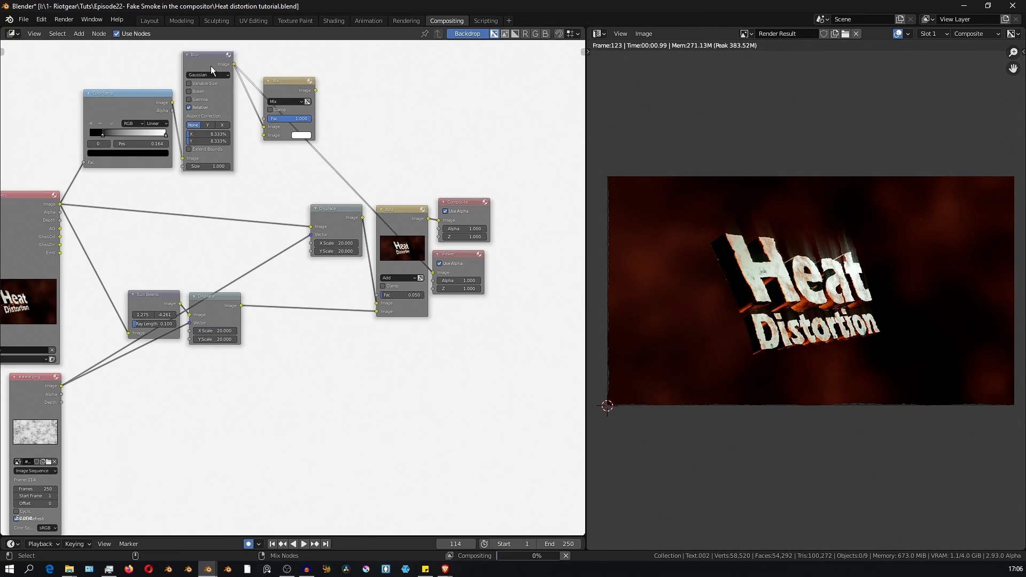
Step: Connect the noise image sequence's Image output to the Mix node's second Image input and set its blending mode to Multiply
click(31, 395)
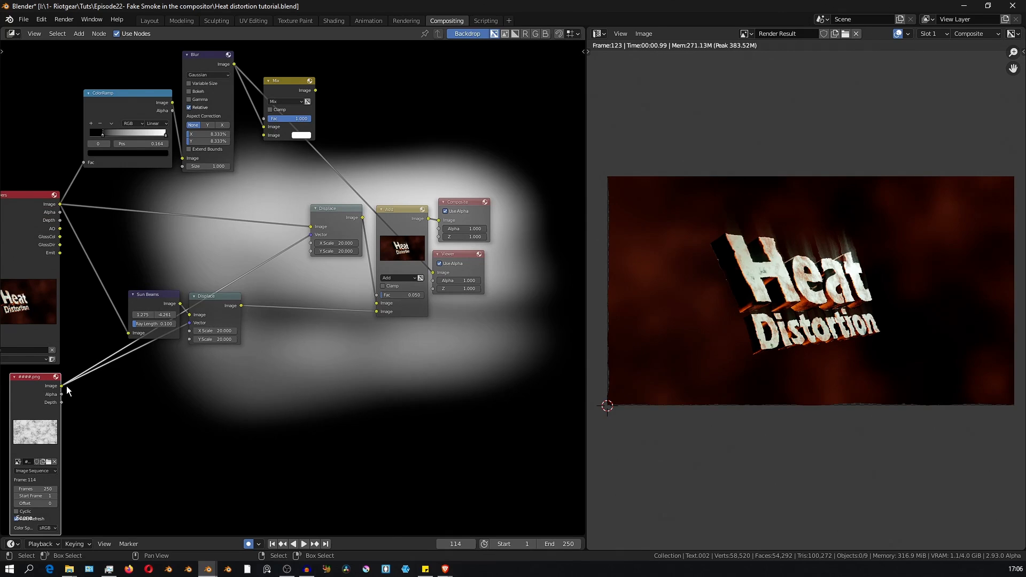
drag(62, 386, 265, 136)
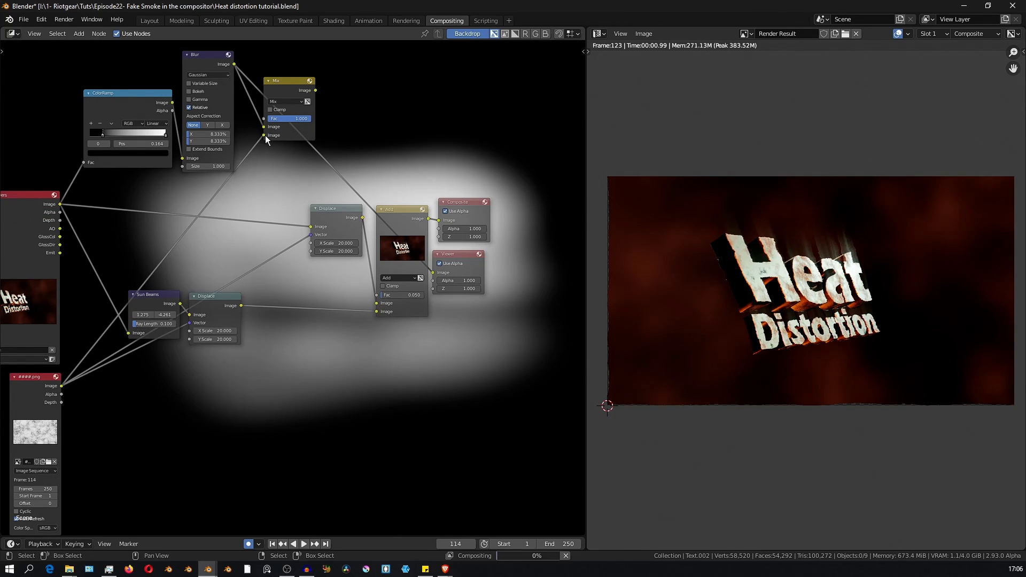
click(287, 100)
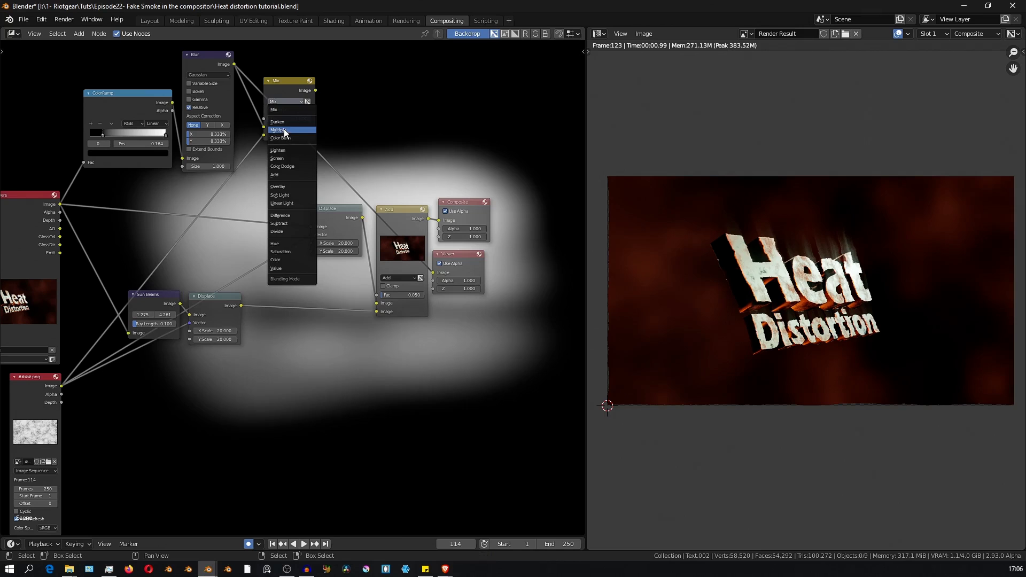
click(285, 131)
Step: Connect the Multiply node's output to the Vector input of the upper Displace node, replacing the direct noise link
middle_drag(351, 164, 470, 225)
drag(220, 104, 270, 243)
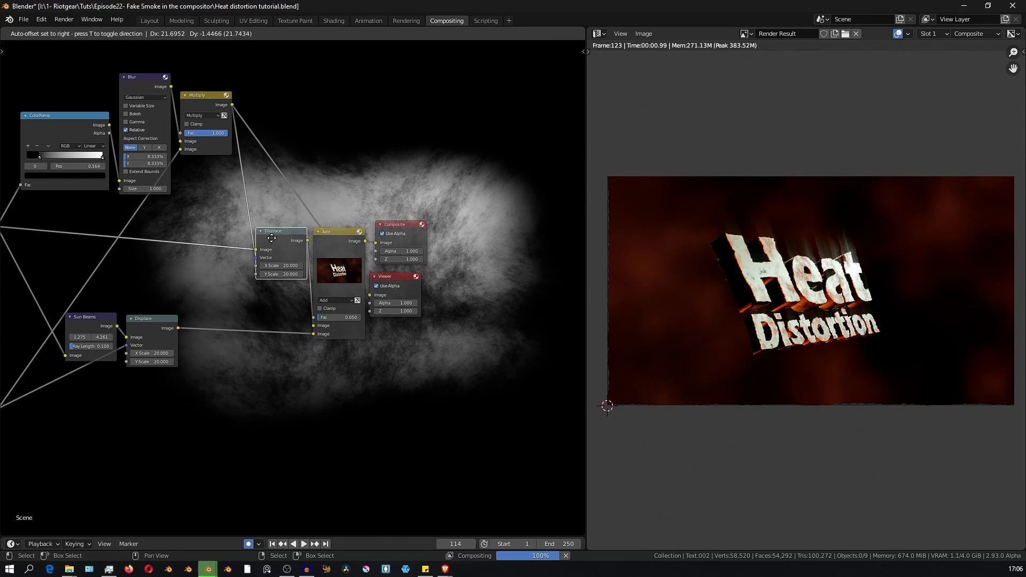
middle_drag(371, 256, 329, 194)
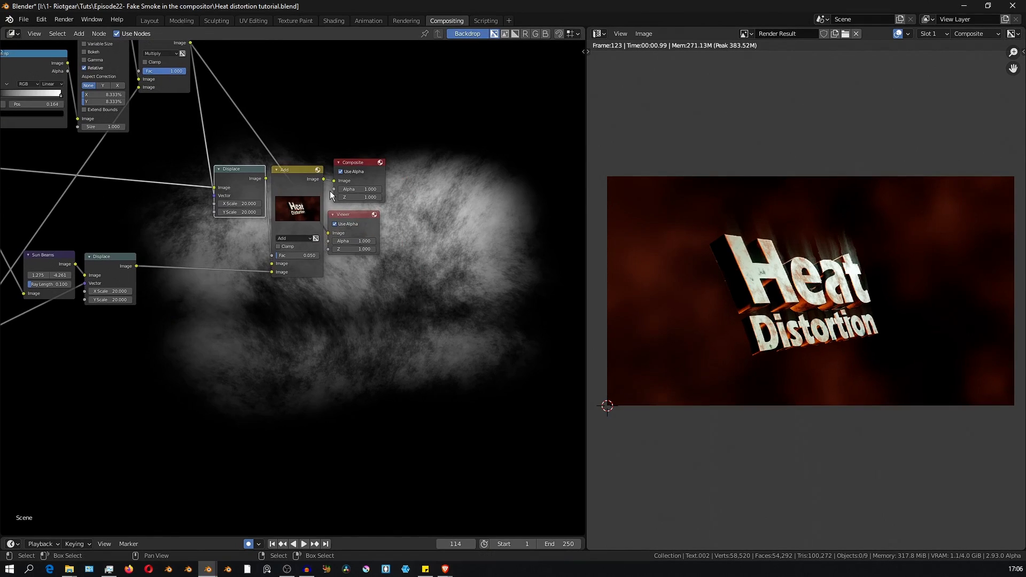
Step: Preview the Add node's output in the Viewer and place the Viewer node directly beneath the Composite node
ctrl+shift+click(300, 170)
click(354, 217)
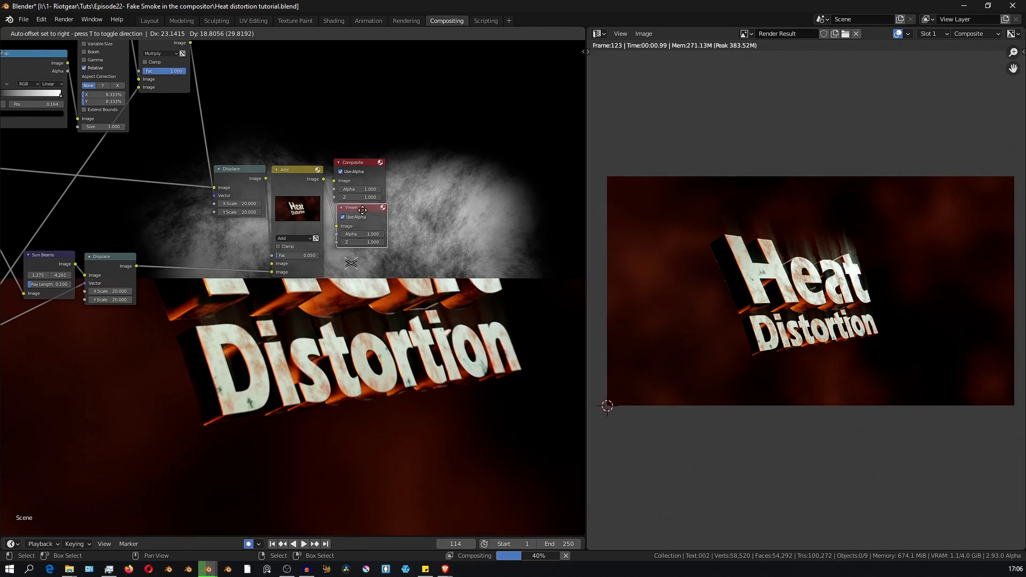
middle_drag(447, 305, 351, 214)
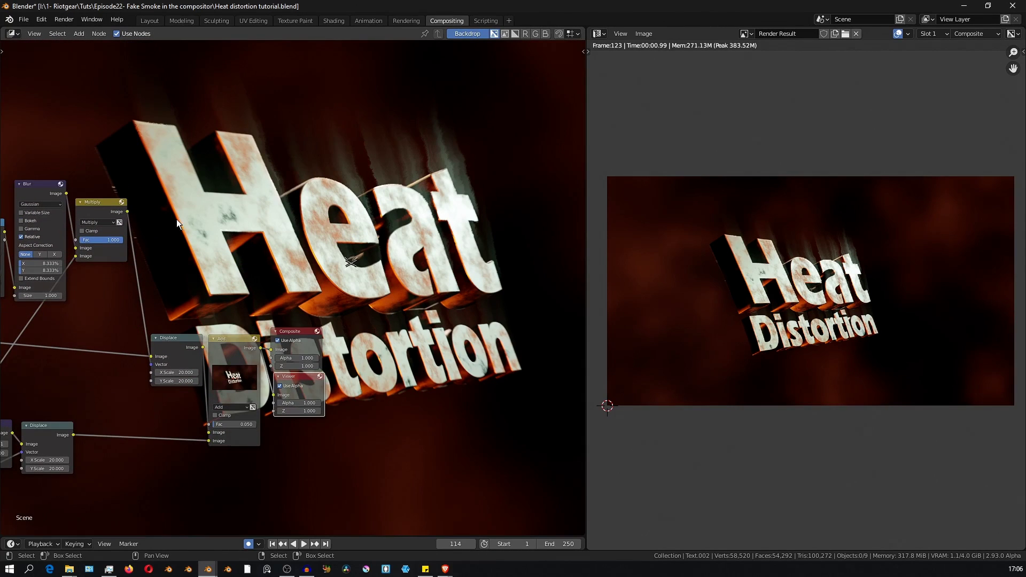
middle_drag(177, 224, 410, 195)
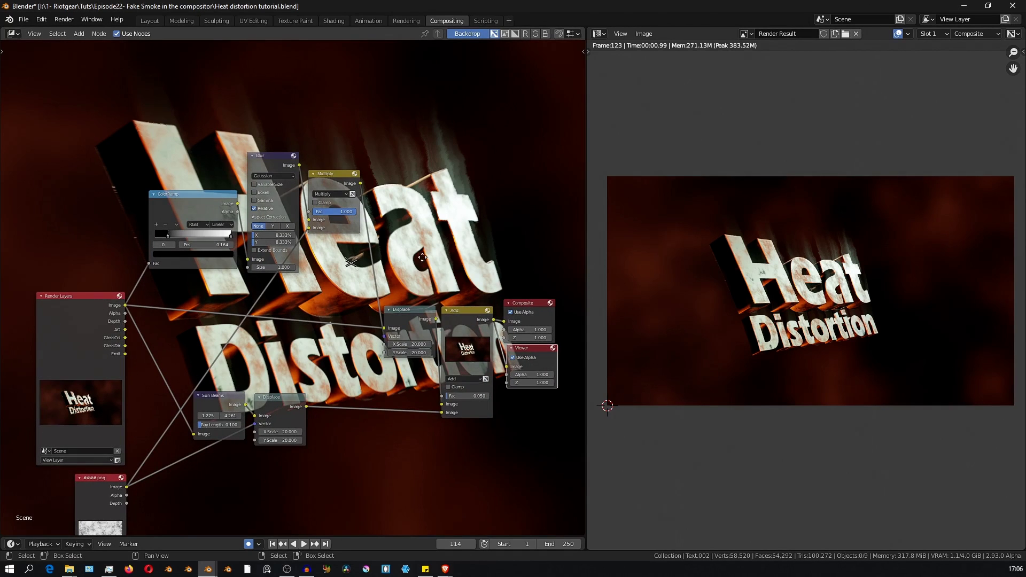
middle_drag(422, 257, 269, 309)
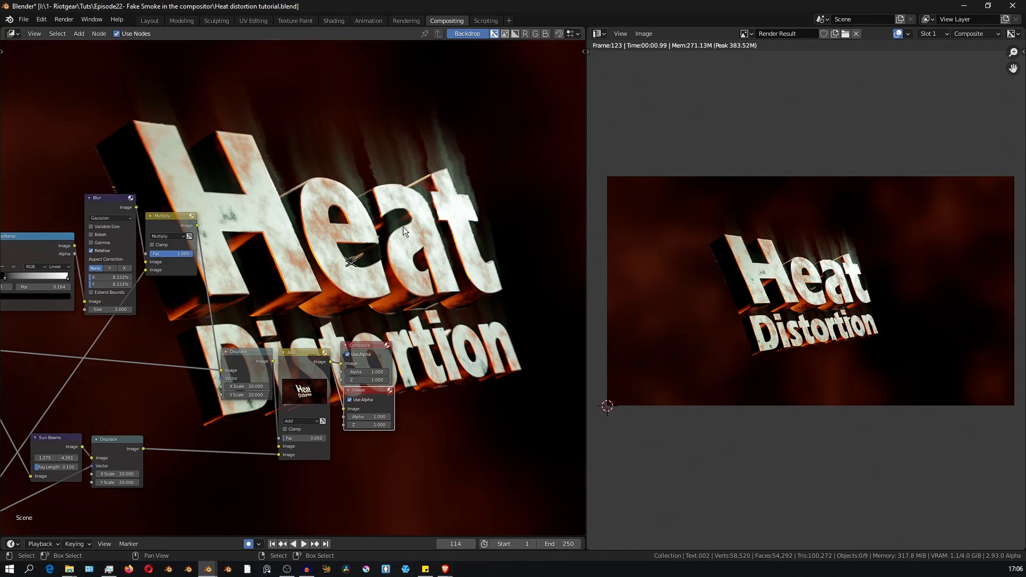
Step: Raise both the X and Y Scale of the upper Displace node, trying 28.5 before settling on 62.3
scroll(242, 336, up, 3)
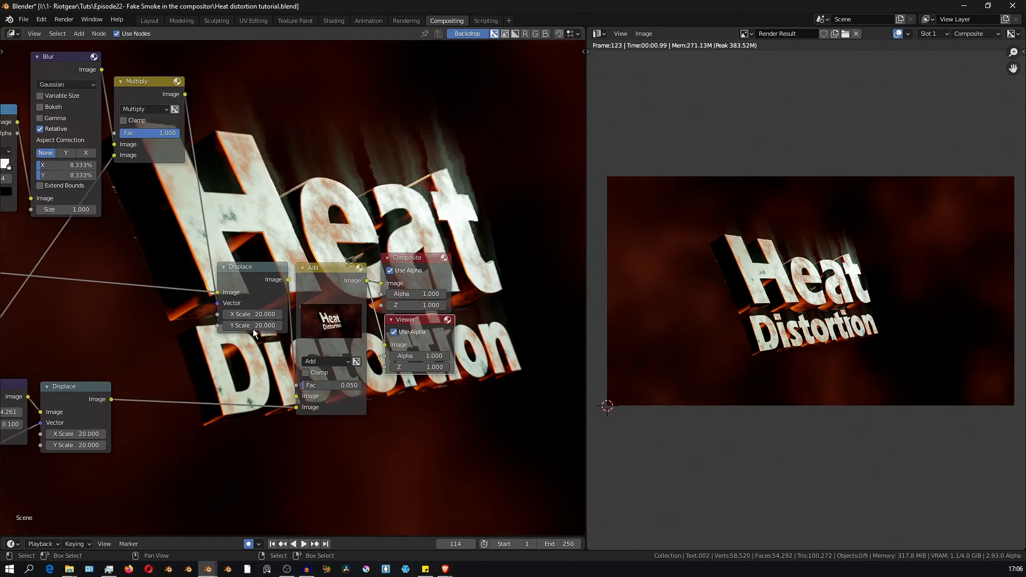
mouse_move(244, 335)
mouse_down()
mouse_move(245, 321)
mouse_move(261, 321)
mouse_move(241, 323)
mouse_up()
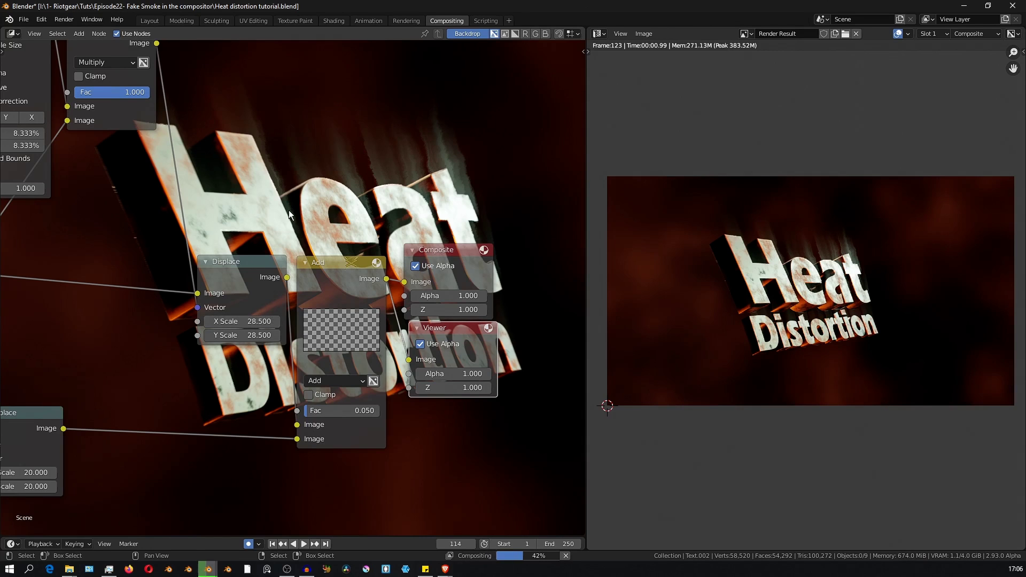
middle_drag(288, 210, 244, 248)
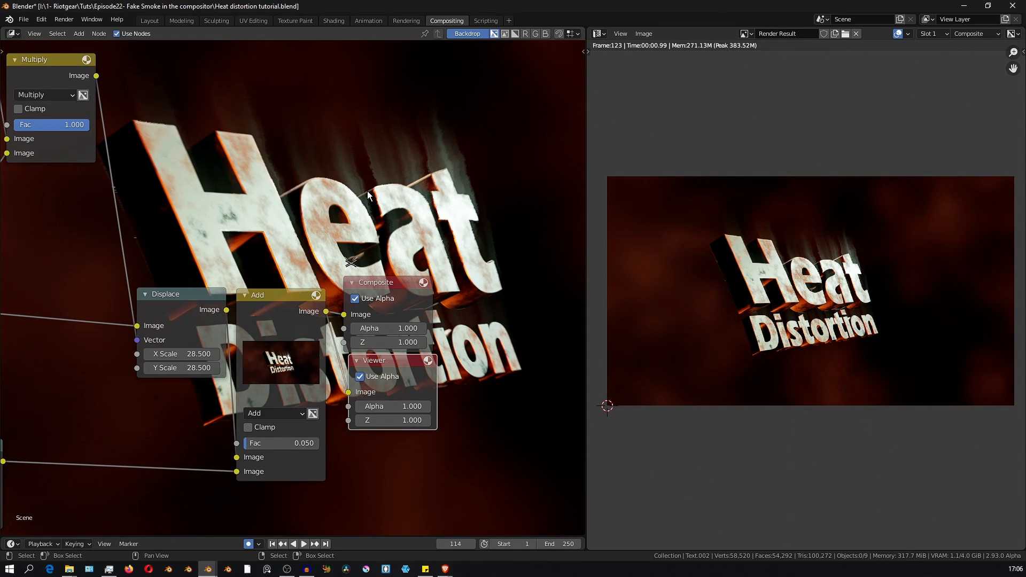
mouse_move(160, 367)
mouse_down()
mouse_move(190, 354)
mouse_move(171, 354)
mouse_move(235, 353)
mouse_move(171, 354)
mouse_up()
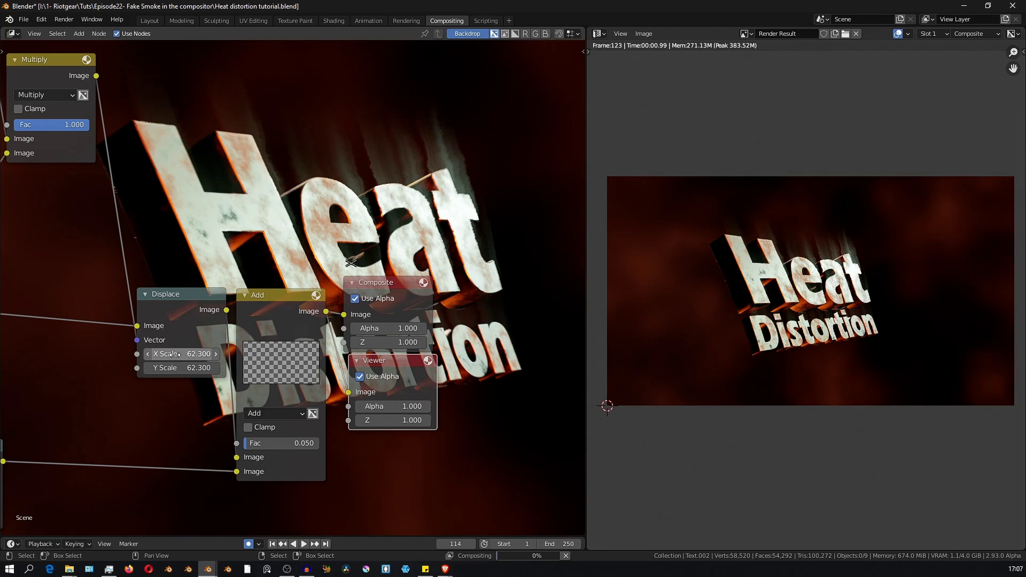
Step: Review the distortion chain by previewing the ColorRamp, Blur, upper Displace and Add node outputs in turn
middle_drag(448, 266, 344, 233)
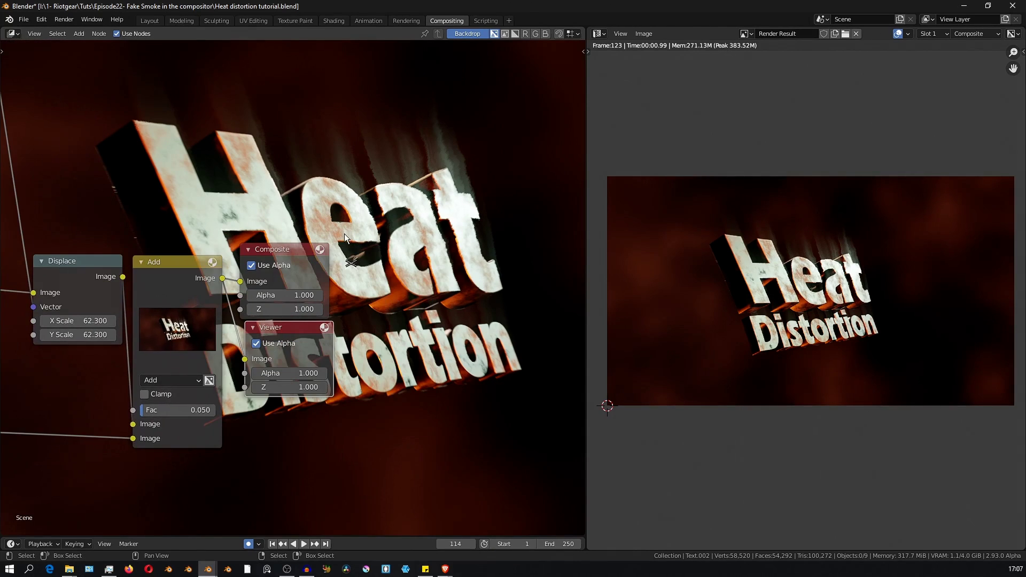
scroll(377, 278, down, 5)
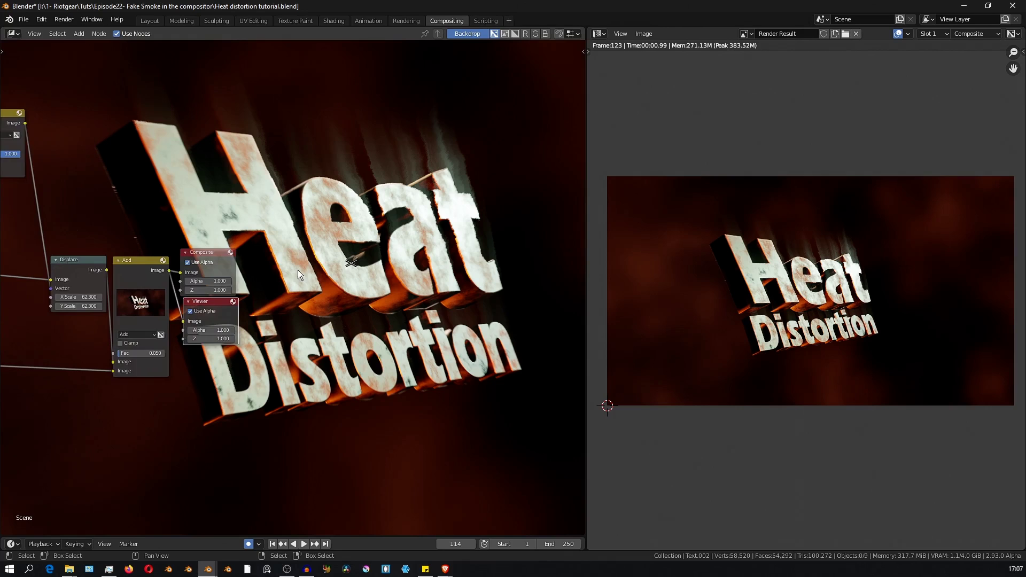
middle_drag(323, 316, 427, 355)
middle_drag(183, 316, 222, 312)
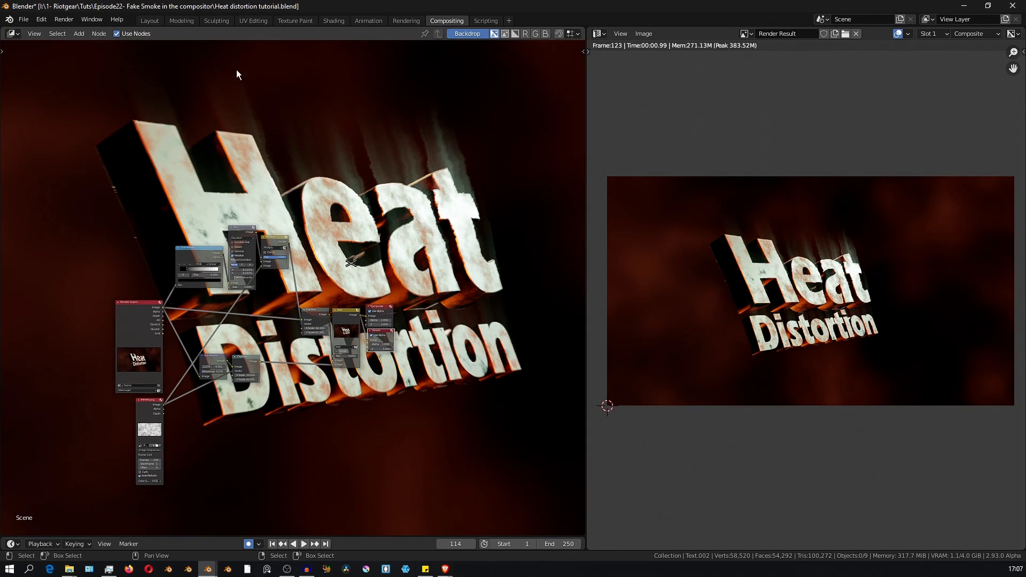
scroll(246, 274, up, 3)
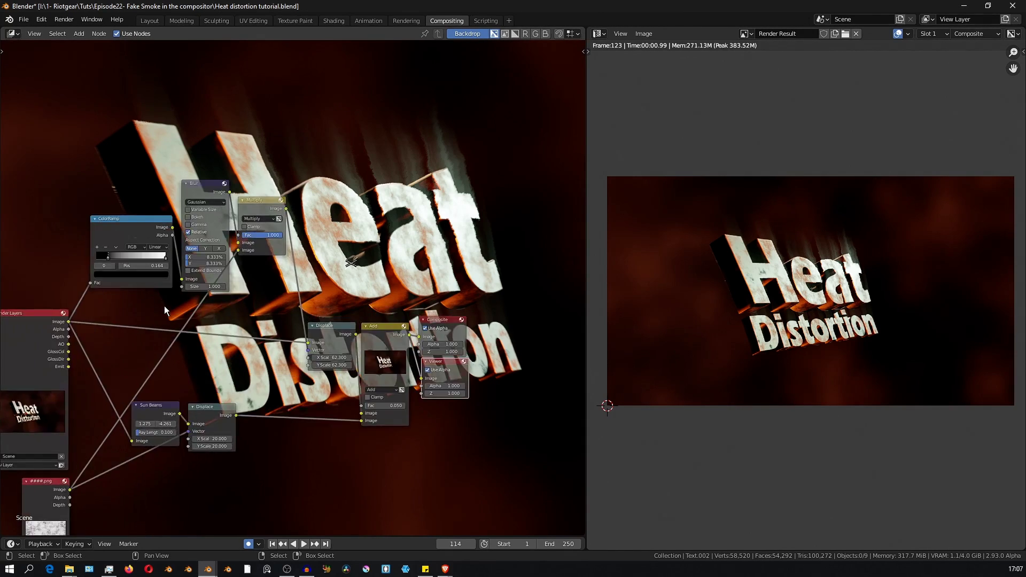
ctrl+shift+click(138, 235)
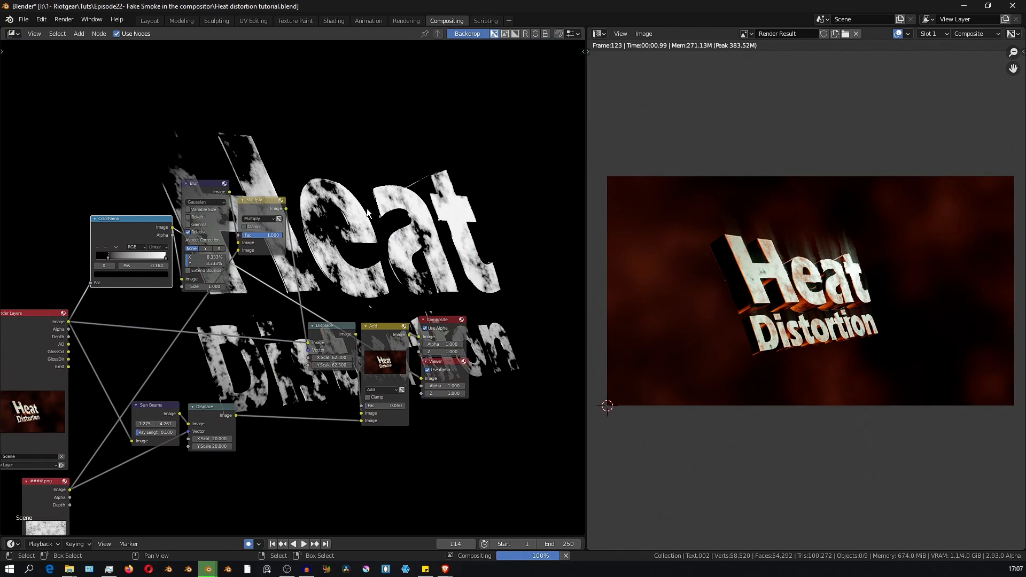
ctrl+shift+click(197, 185)
middle_drag(344, 306, 297, 268)
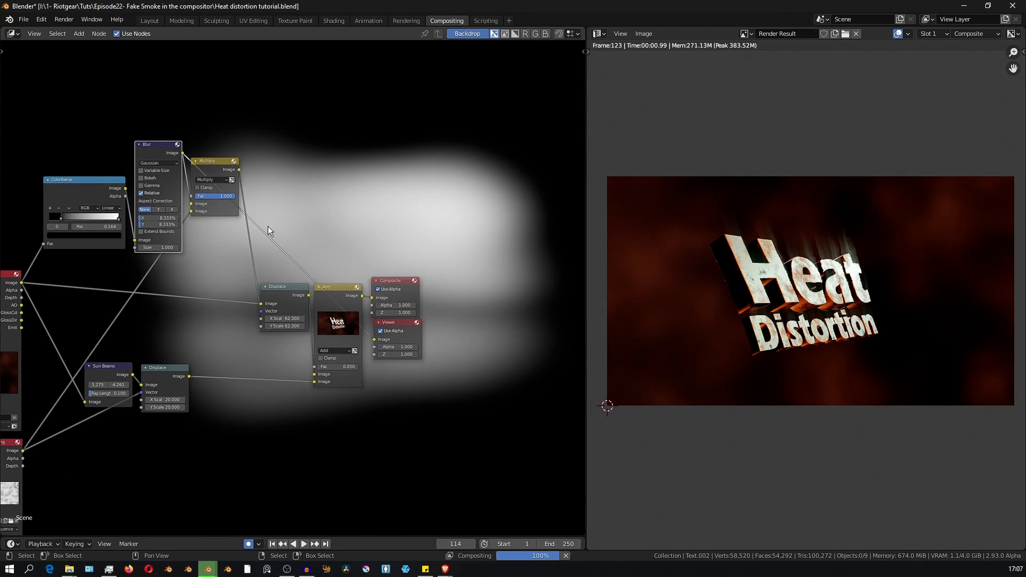
ctrl+shift+click(298, 292)
ctrl+shift+click(331, 289)
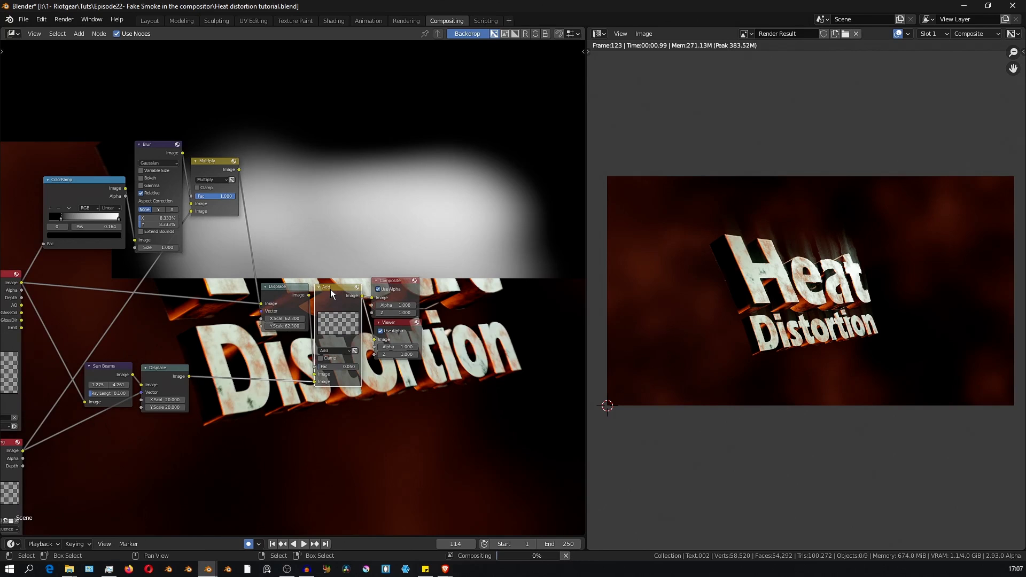